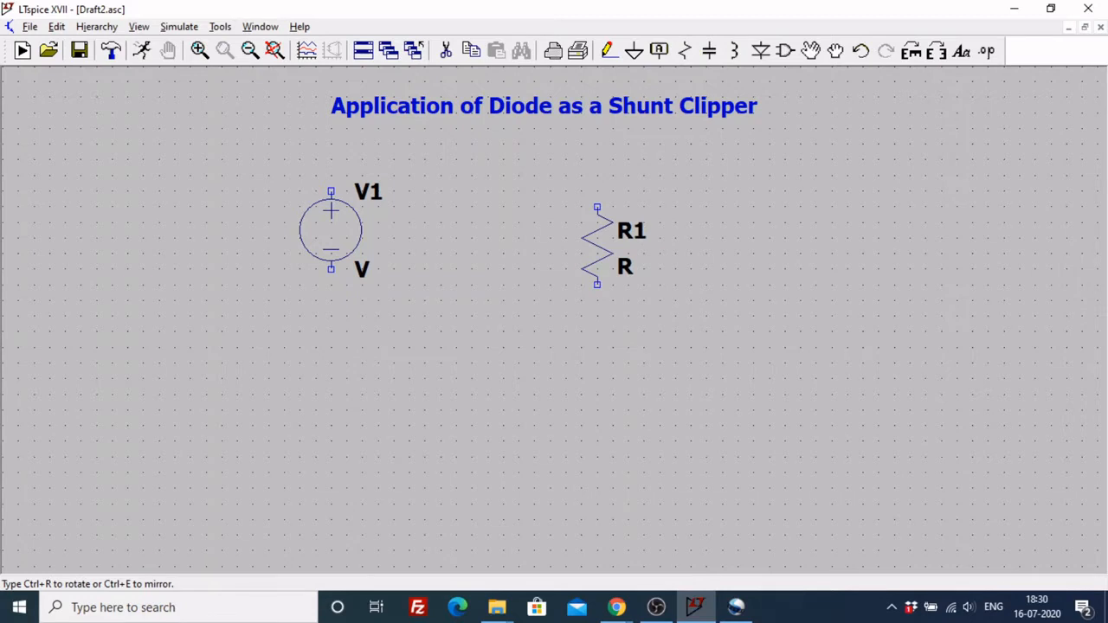
Step: Place a horizontal resistor R1 above and beside the voltage source, and a vertical resistor R2 on the far side of the circuit
{"action": "key", "text": "ctrl+r"}
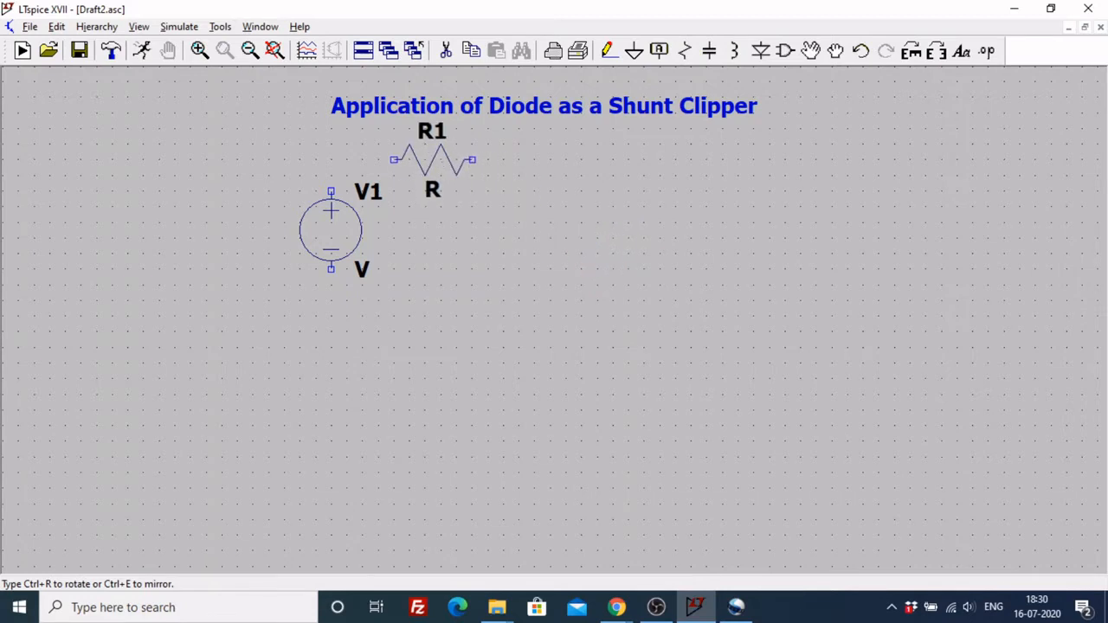
{"action": "left_click", "coordinate": [433, 159]}
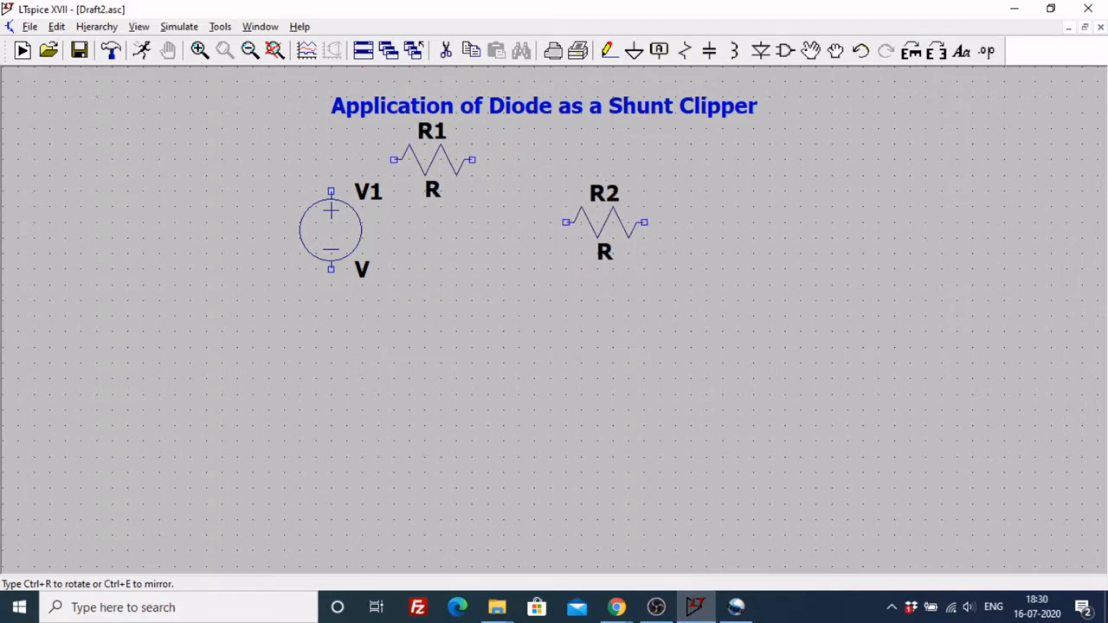
{"action": "key", "text": "ctrl+r"}
{"action": "key", "text": "ctrl+r"}
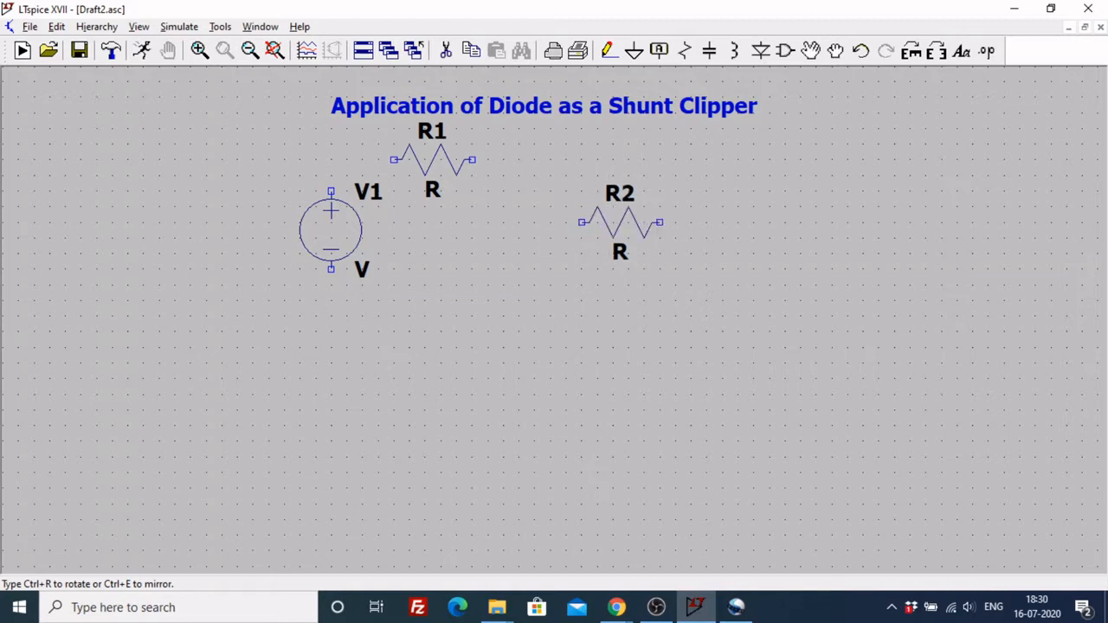
{"action": "key", "text": "ctrl+r"}
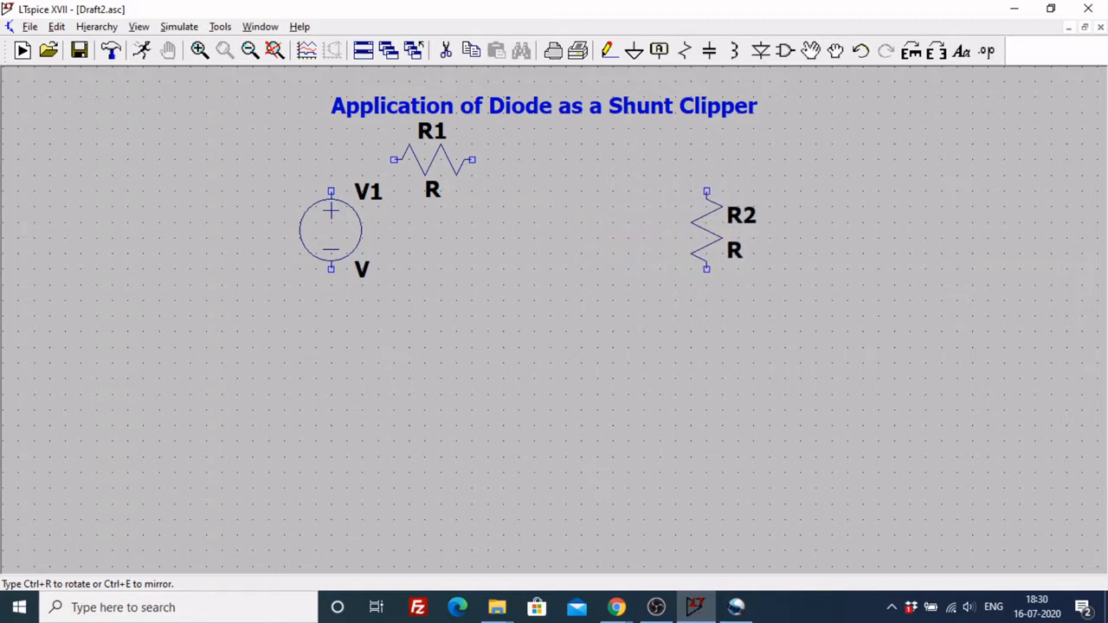
{"action": "left_click", "coordinate": [706, 228]}
{"action": "key", "text": "Escape"}
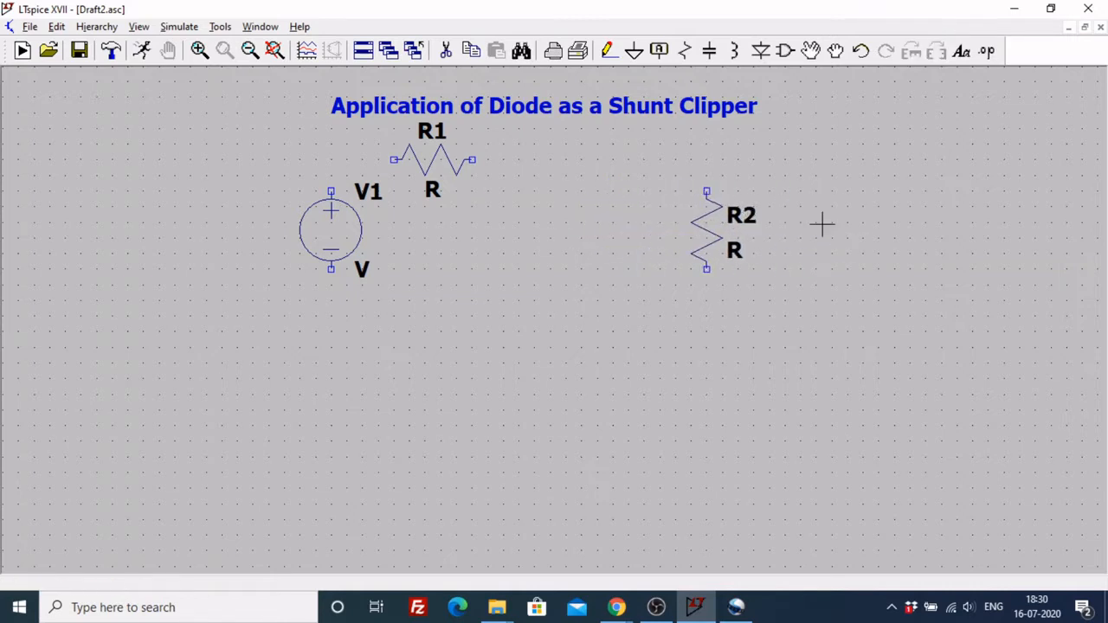
Step: Place a vertical diode pointing downward between the source and R2, close to R2
{"action": "left_click", "coordinate": [784, 51]}
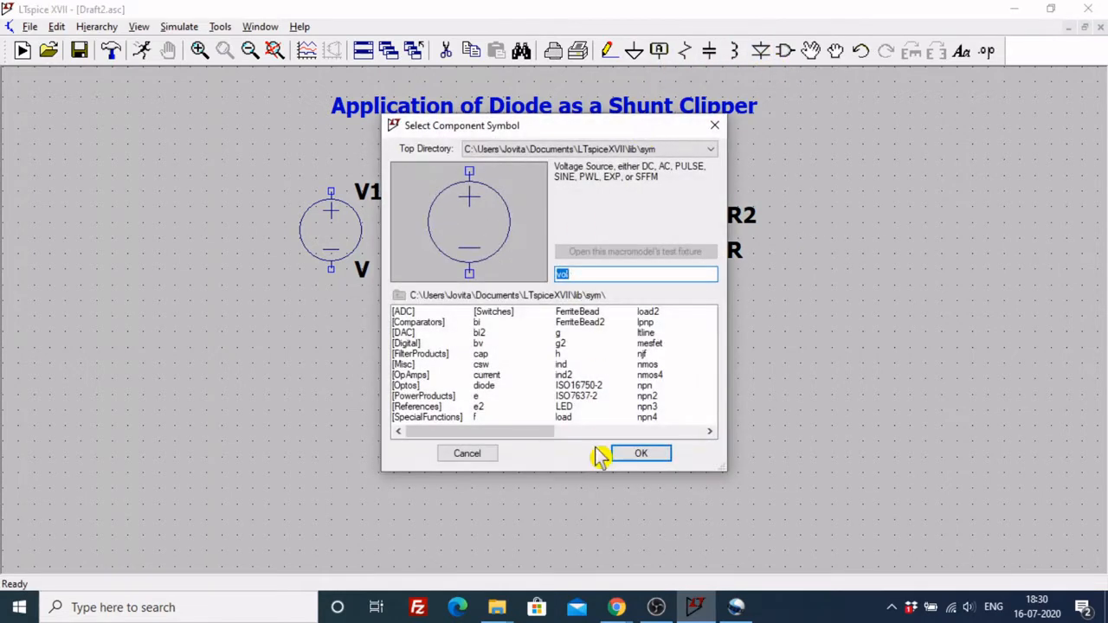
{"action": "left_click", "coordinate": [714, 124]}
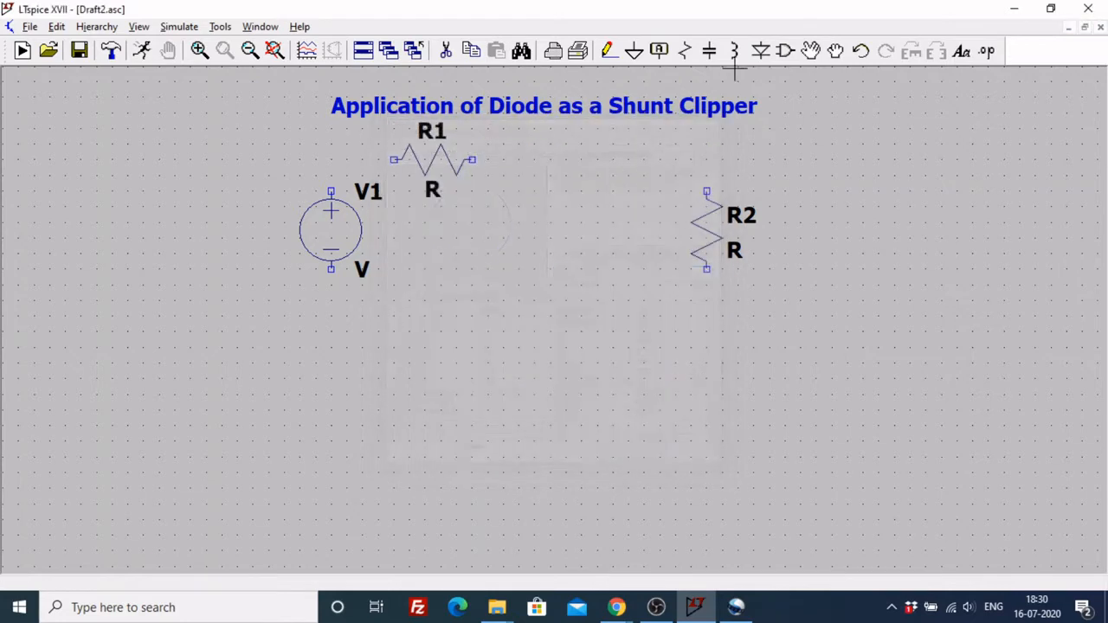
{"action": "left_click", "coordinate": [763, 52]}
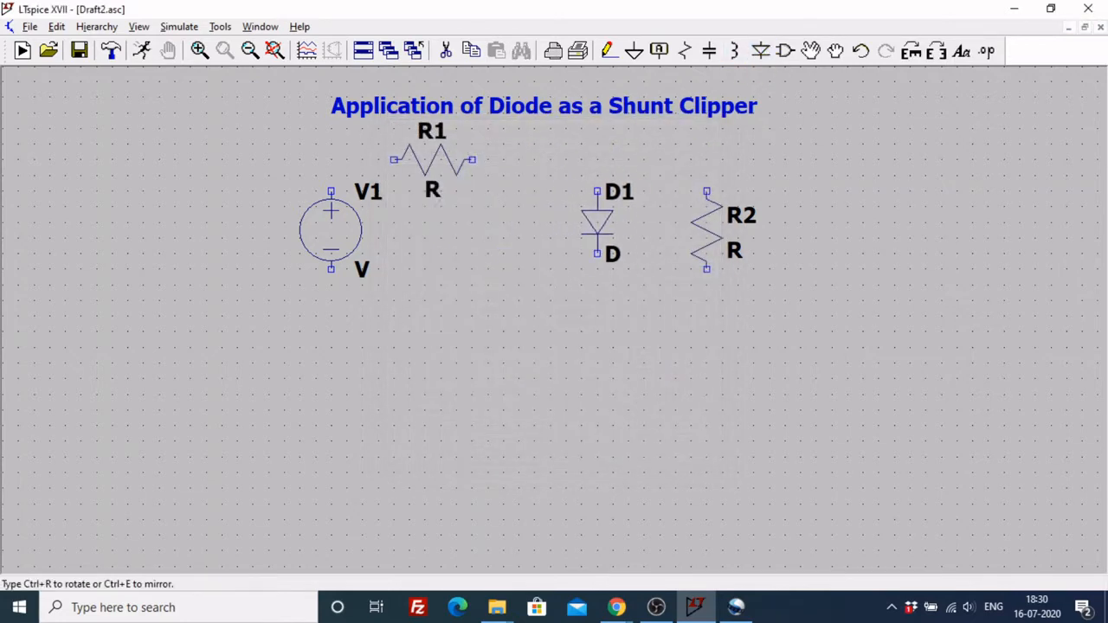
{"action": "key", "text": "Escape"}
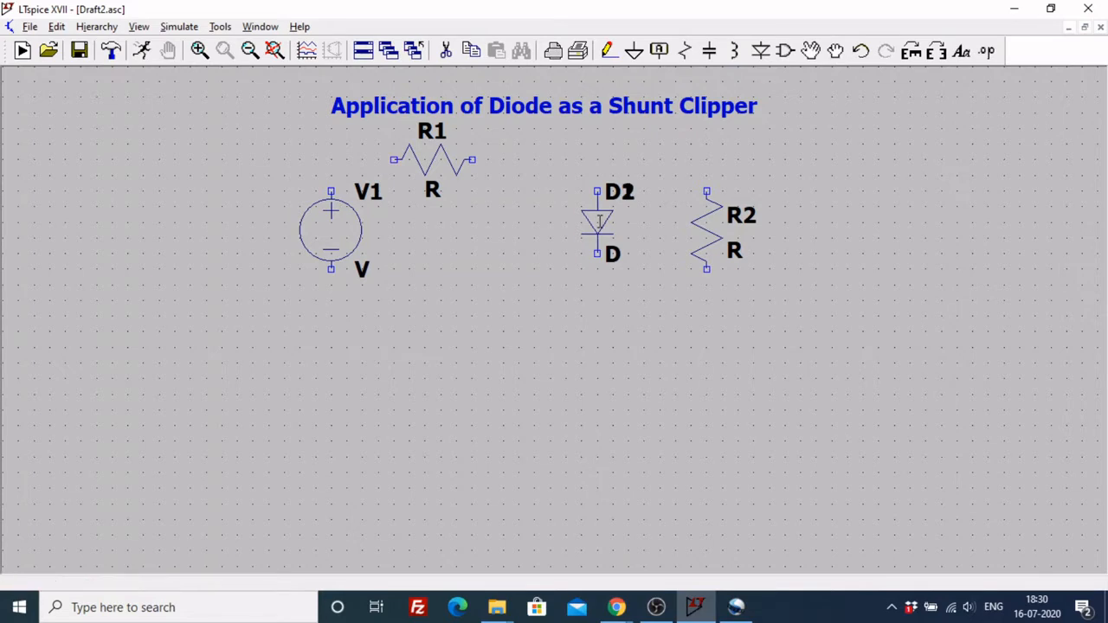
Step: Wire the source's positive terminal to the near end of R1, and R1's other end to the upper terminal of R2
{"action": "left_click", "coordinate": [610, 52]}
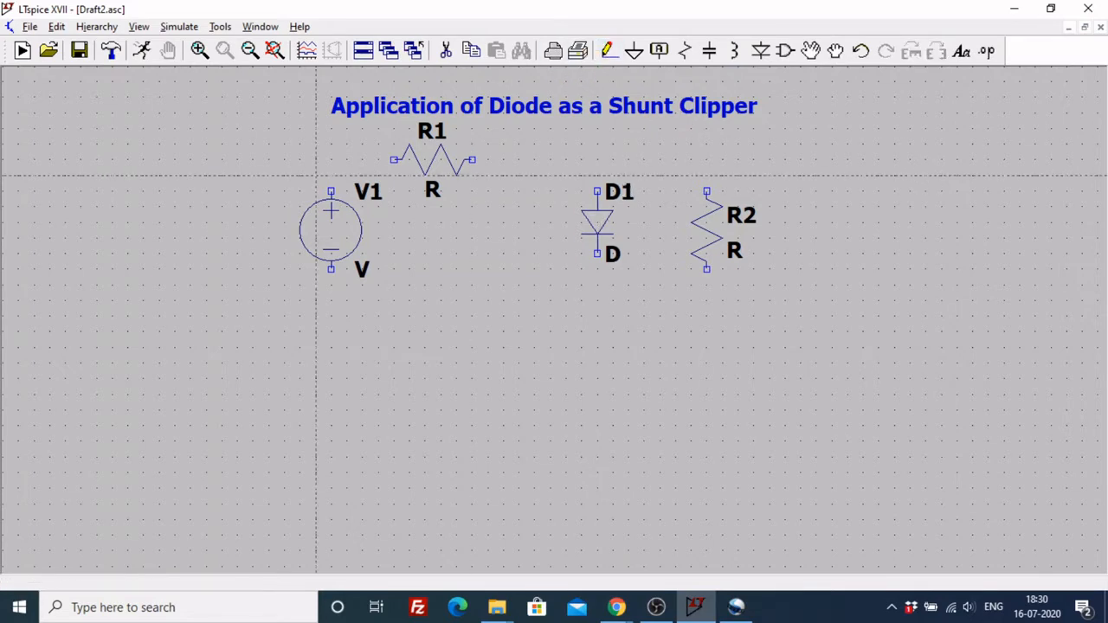
{"action": "left_click", "coordinate": [331, 191]}
{"action": "left_click", "coordinate": [394, 159]}
{"action": "left_click", "coordinate": [471, 159]}
{"action": "left_click", "coordinate": [706, 190]}
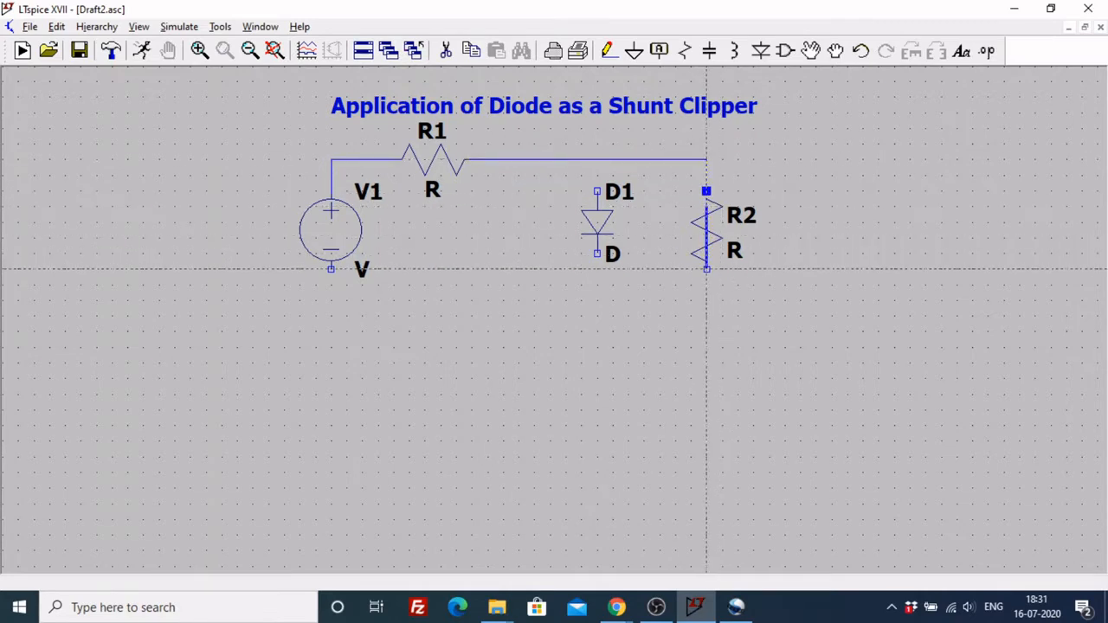
{"action": "key", "text": "Escape"}
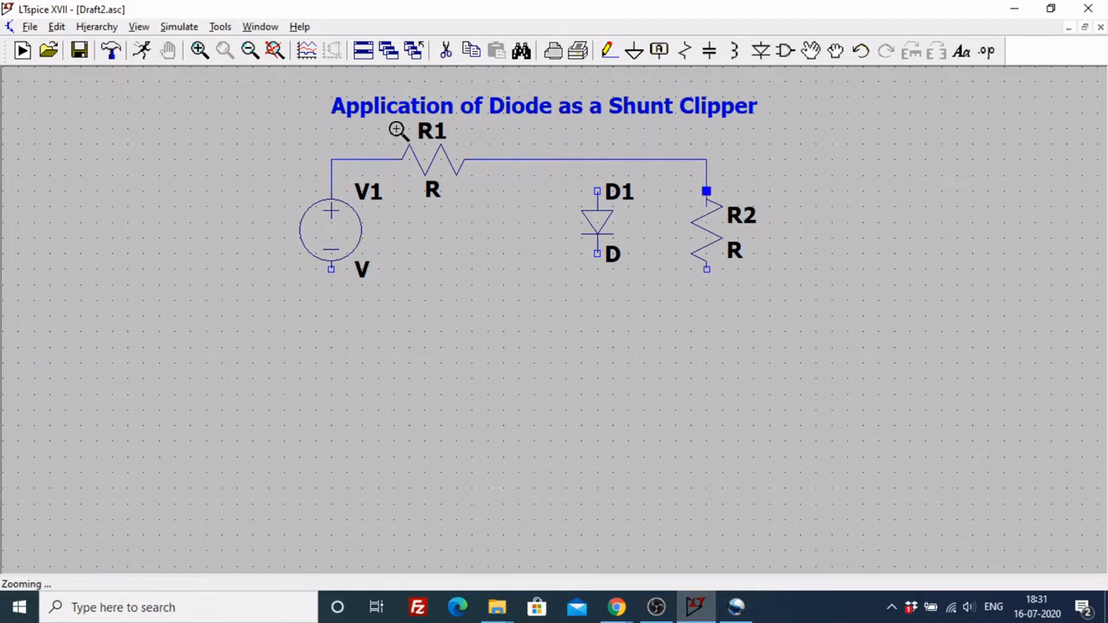
Step: Undo the last wire segment at R2 and redraw it from the end of the upper wire down to R2's upper terminal
{"action": "left_click", "coordinate": [53, 28]}
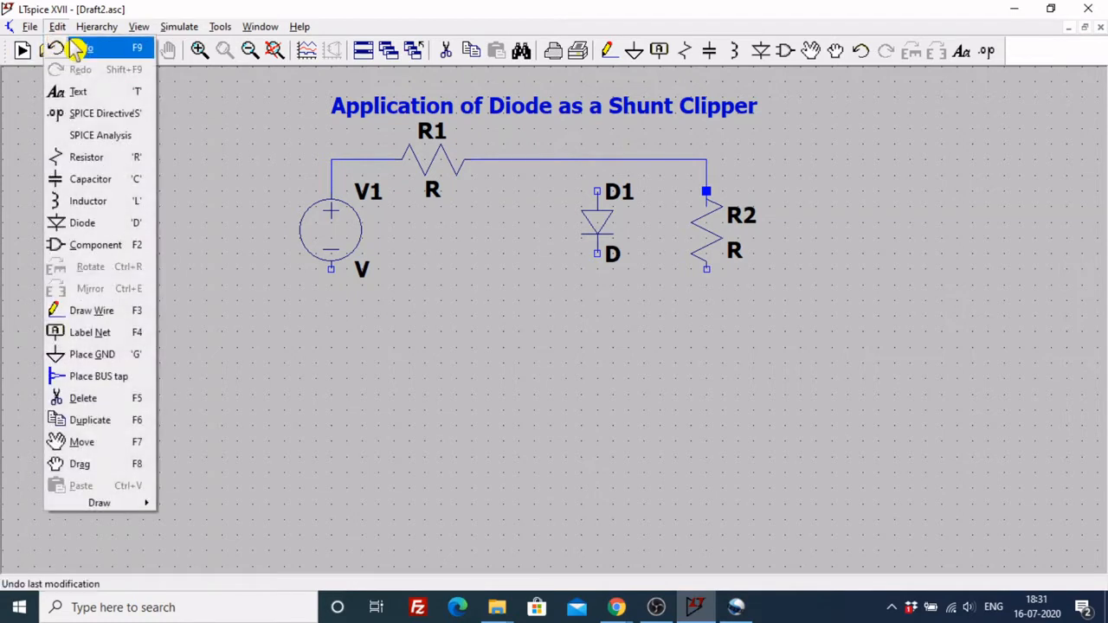
{"action": "left_click", "coordinate": [81, 47]}
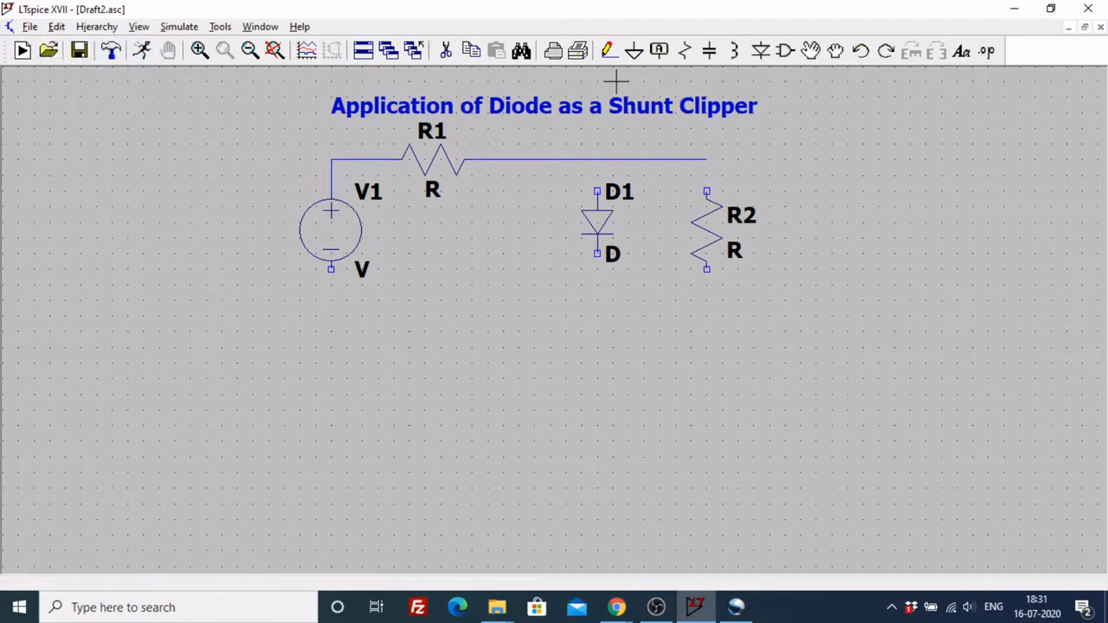
{"action": "left_click", "coordinate": [610, 50]}
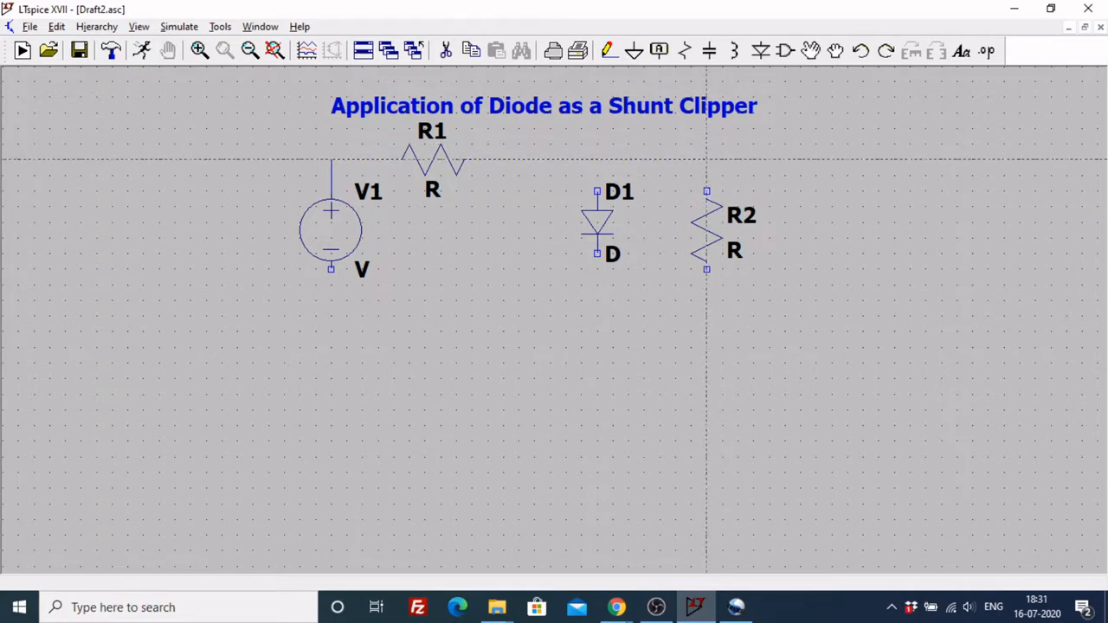
{"action": "left_click", "coordinate": [706, 159]}
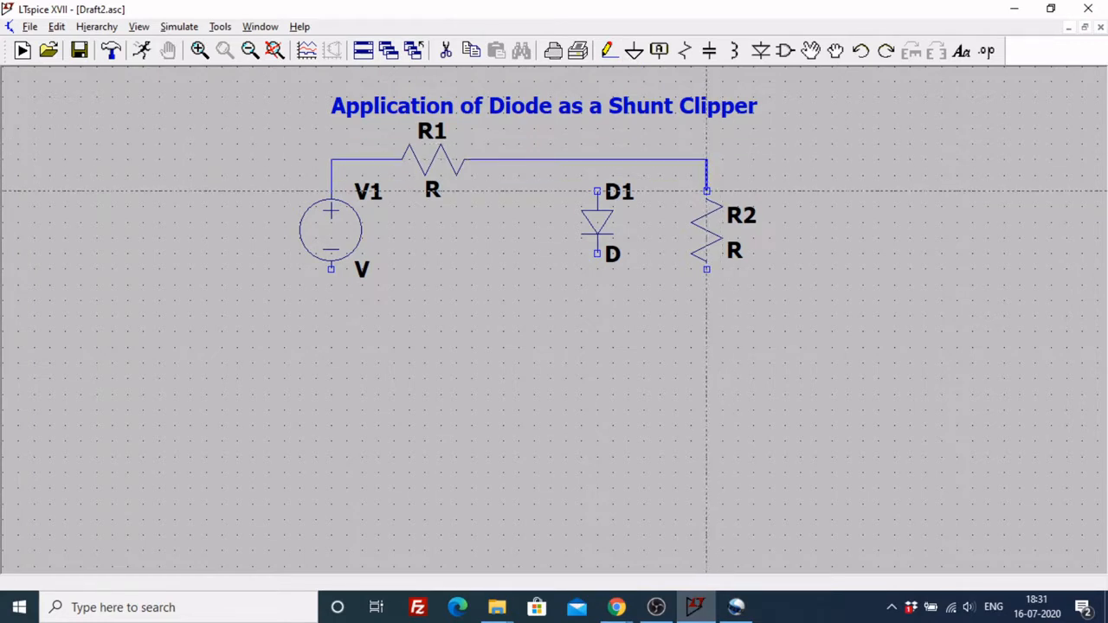
{"action": "left_click", "coordinate": [707, 190]}
Step: Wire R2's lower terminal along a lower rail back to the negative terminal of the voltage source
{"action": "left_click", "coordinate": [706, 269]}
{"action": "left_click", "coordinate": [706, 348]}
{"action": "left_click", "coordinate": [331, 348]}
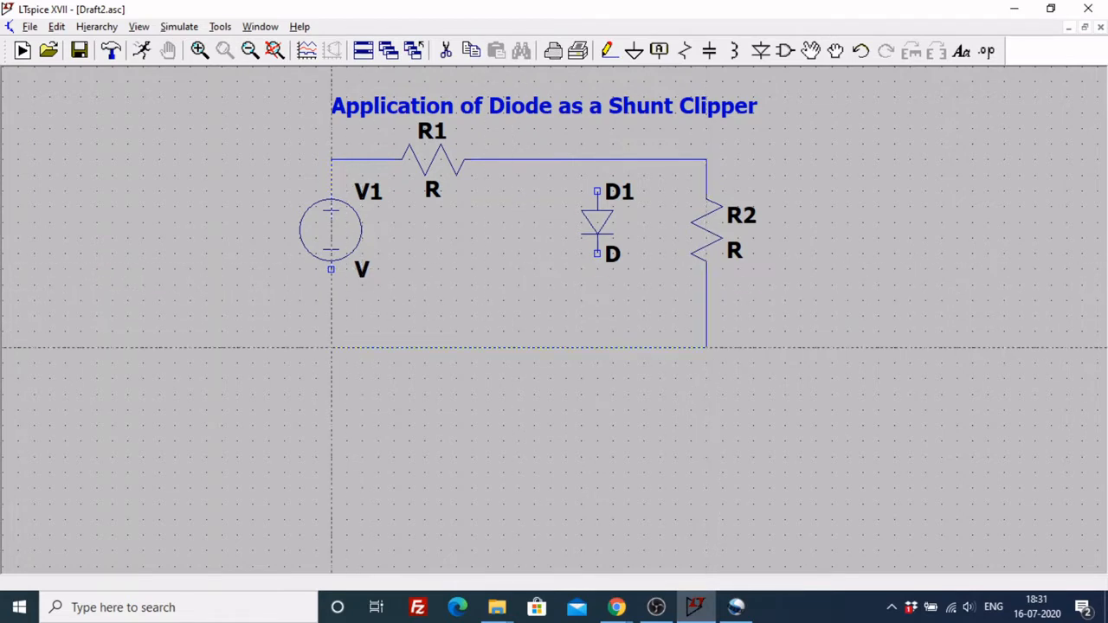
{"action": "left_click", "coordinate": [331, 269]}
{"action": "right_click", "coordinate": [336, 270]}
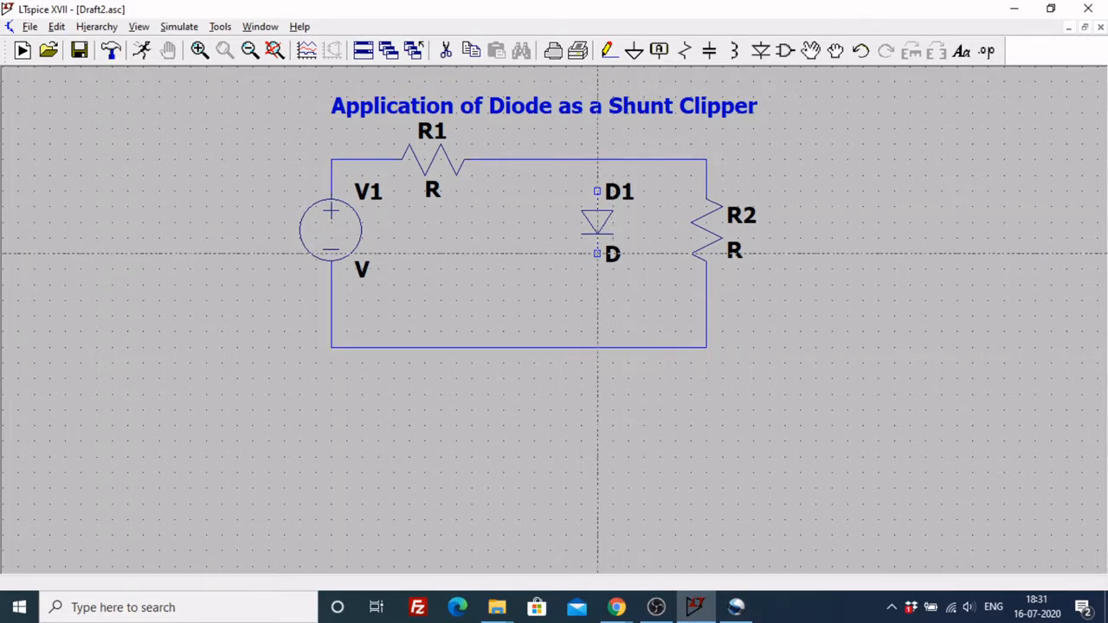
Step: Wire the diode in parallel with R2, connecting its cathode to the lower rail and its anode to the upper wire
{"action": "left_click", "coordinate": [597, 254]}
{"action": "left_click", "coordinate": [597, 348]}
{"action": "left_click", "coordinate": [597, 191]}
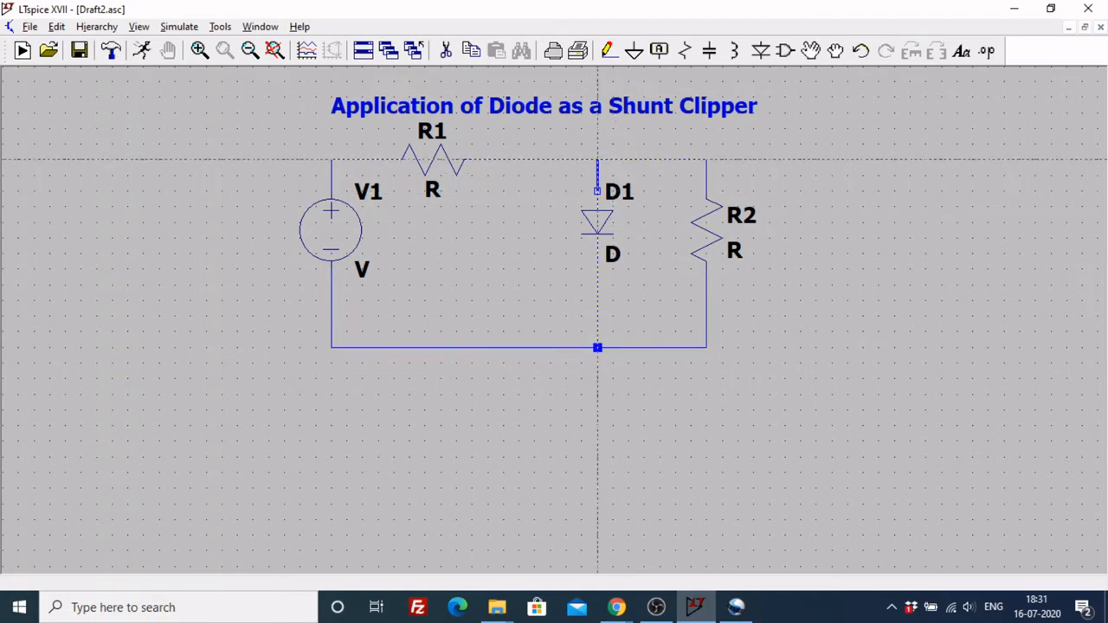
{"action": "left_click", "coordinate": [597, 160]}
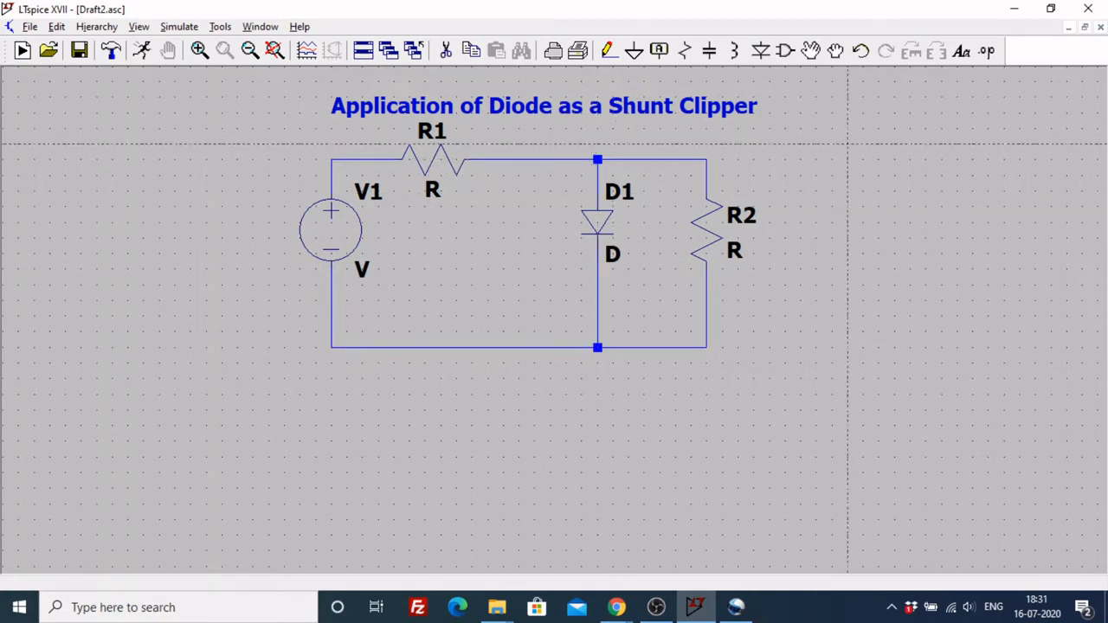
Step: Place a ground symbol just below the diode's junction on the lower rail and wire it to that junction
{"action": "left_click", "coordinate": [634, 54]}
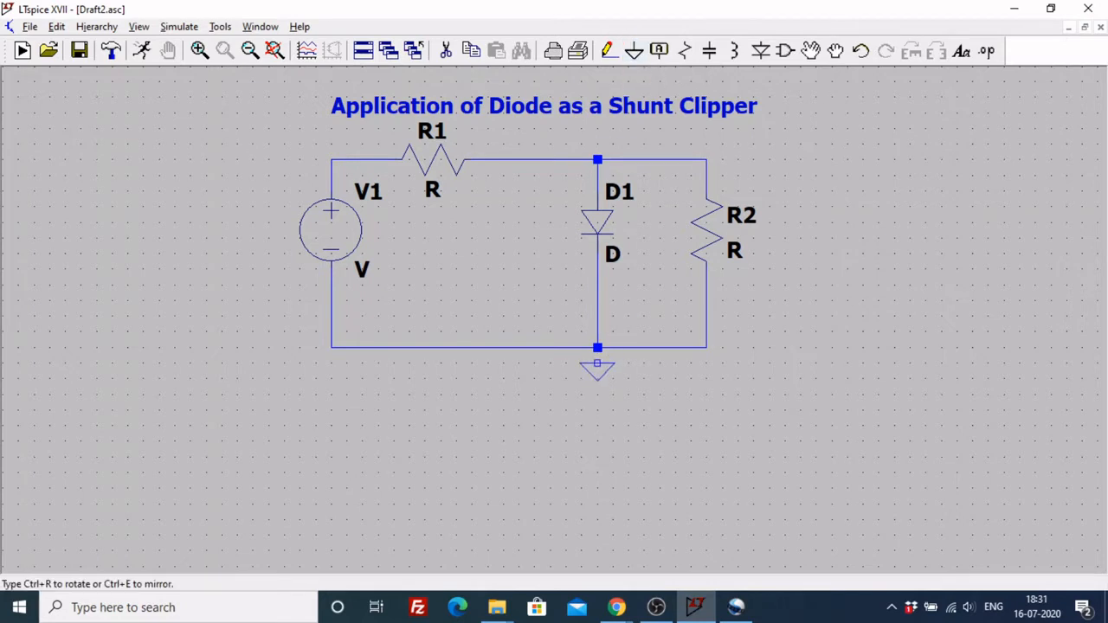
{"action": "left_click", "coordinate": [597, 363]}
{"action": "key", "text": "Escape"}
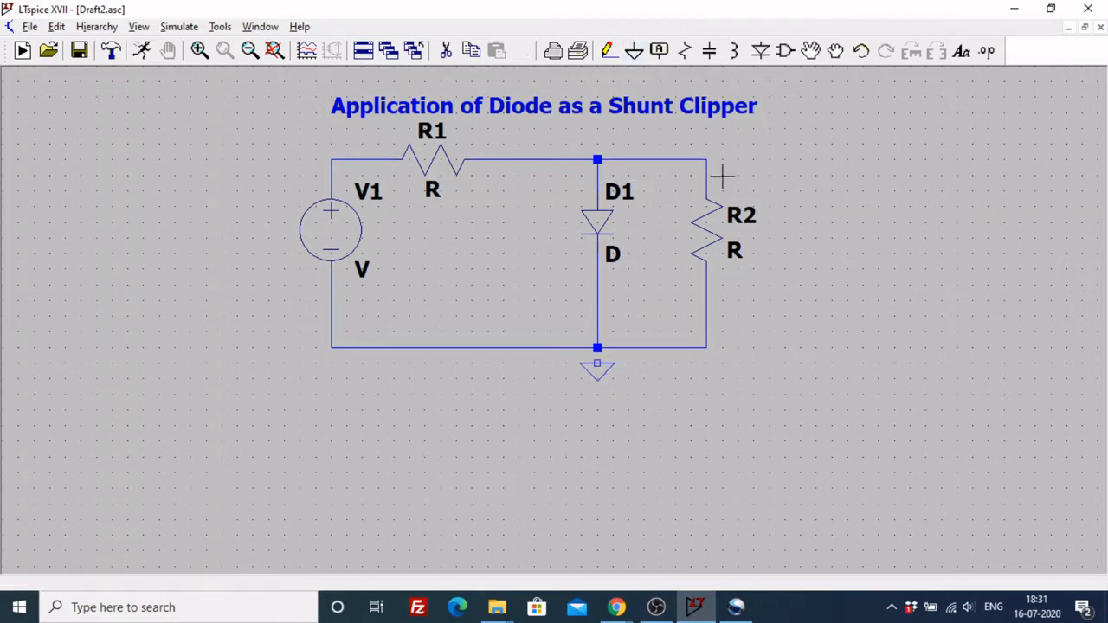
{"action": "left_click", "coordinate": [609, 52]}
{"action": "left_click", "coordinate": [597, 364]}
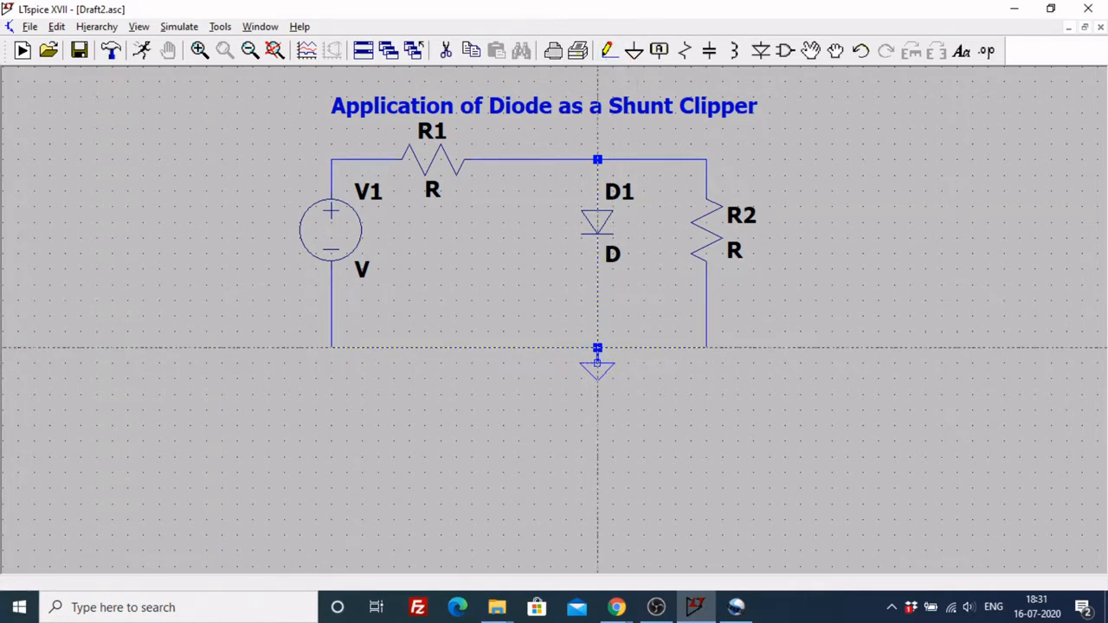
{"action": "left_click", "coordinate": [597, 348]}
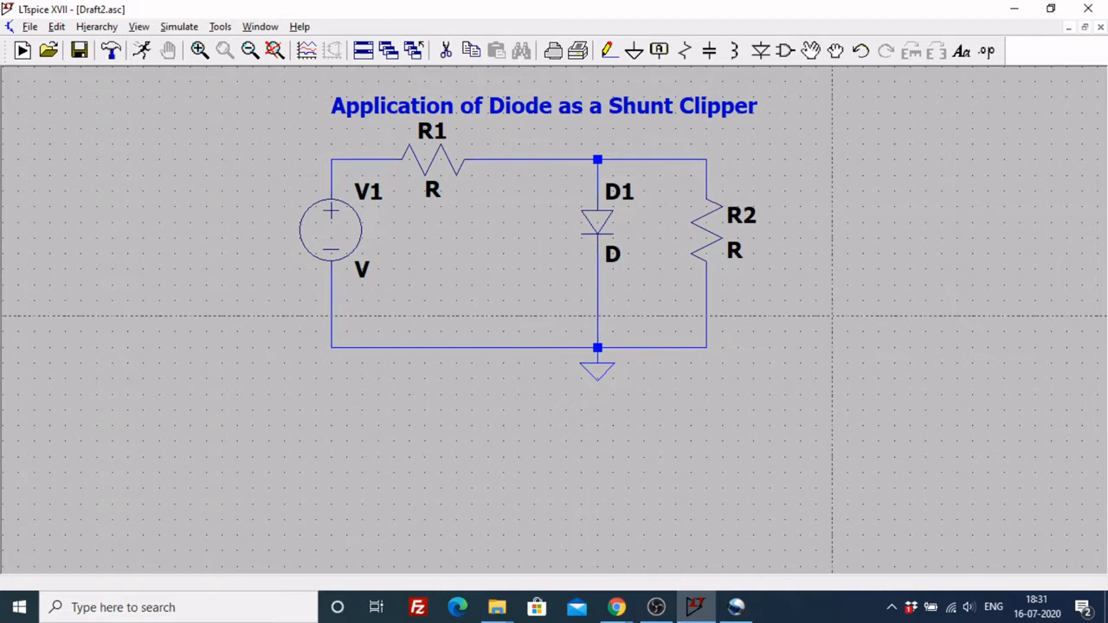
{"action": "key", "text": "Escape"}
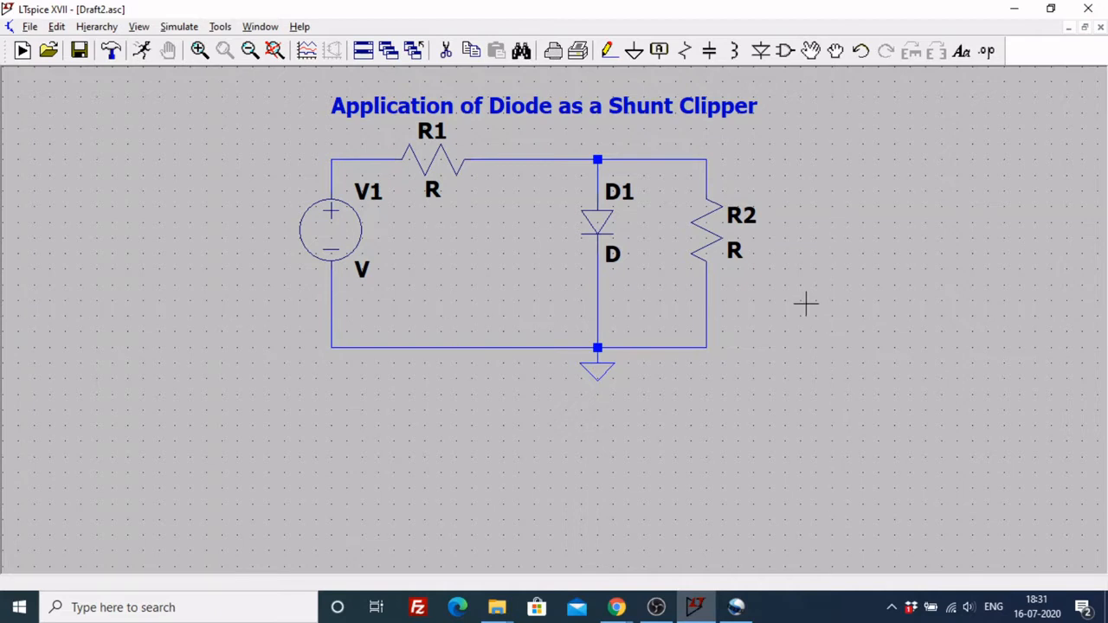
Step: Set the resistance of R2 to 1k and the resistance of R1 to 100
{"action": "right_click", "coordinate": [726, 244]}
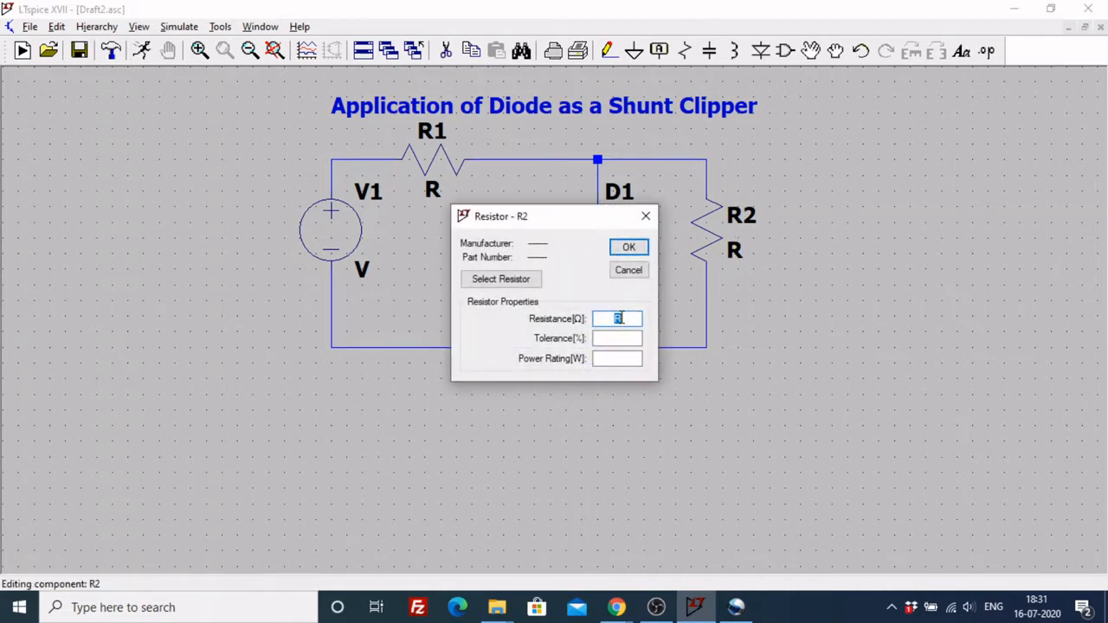
{"action": "type", "text": "1k"}
{"action": "key", "text": "Return"}
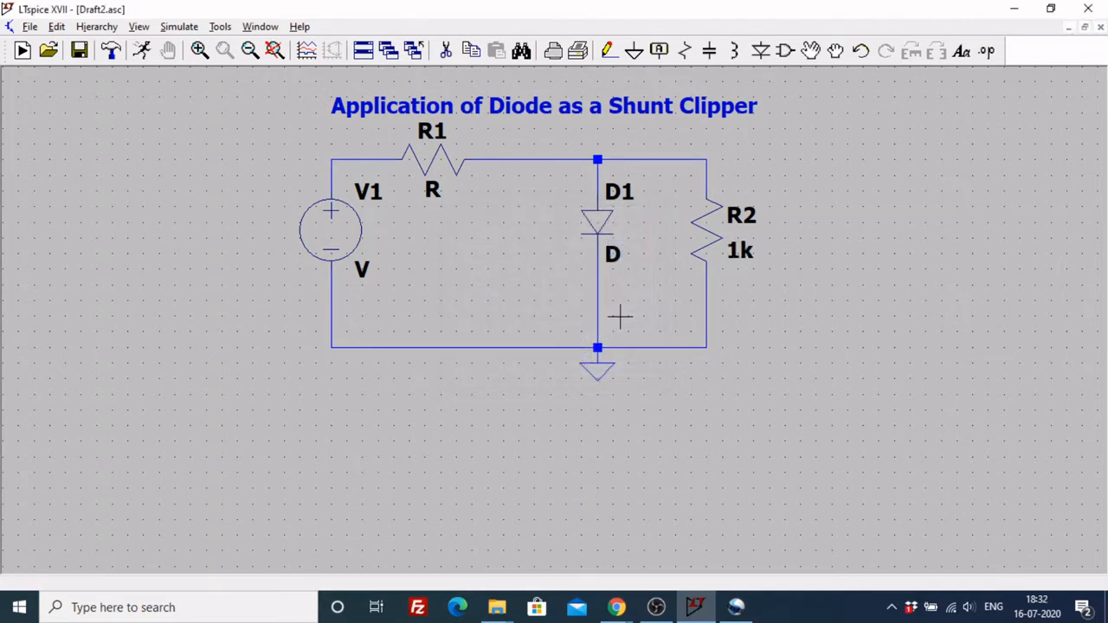
{"action": "right_click", "coordinate": [426, 158]}
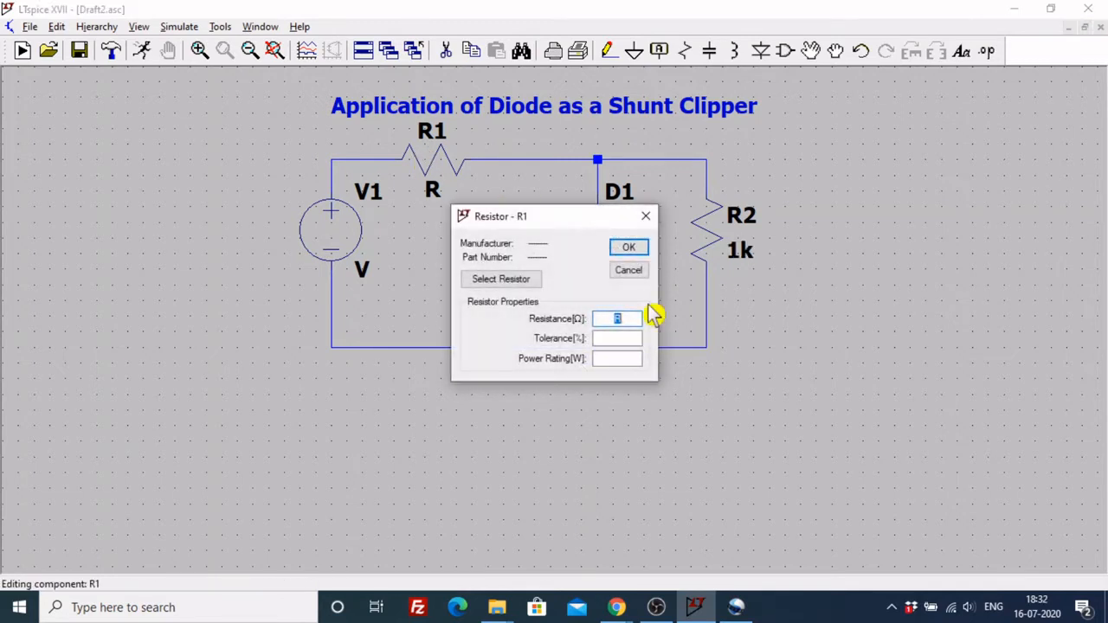
{"action": "type", "text": "100"}
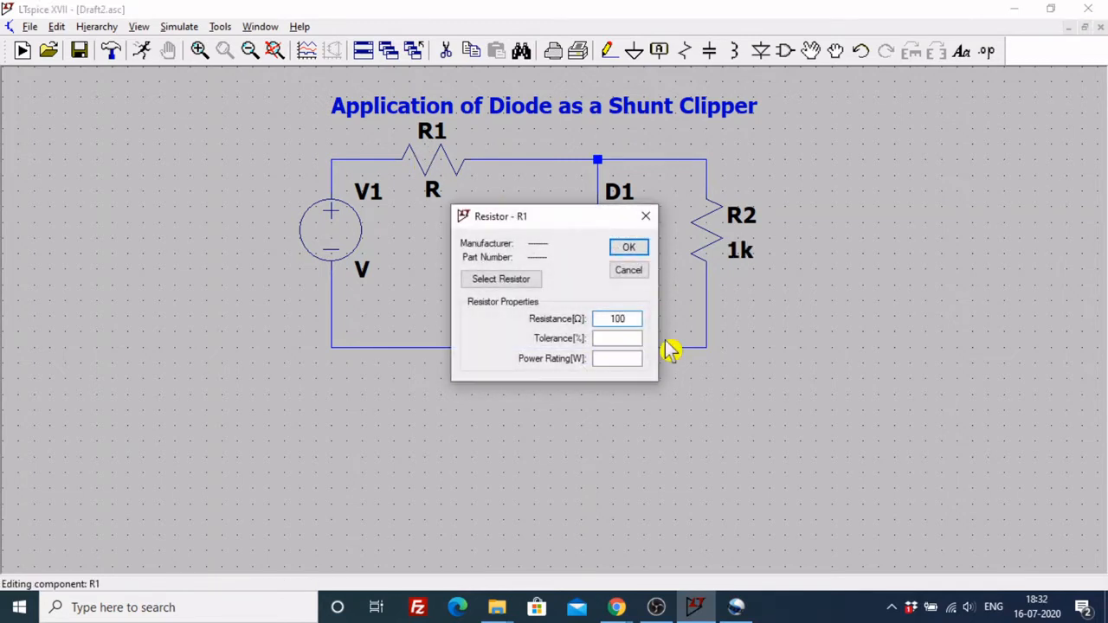
{"action": "left_click", "coordinate": [629, 248]}
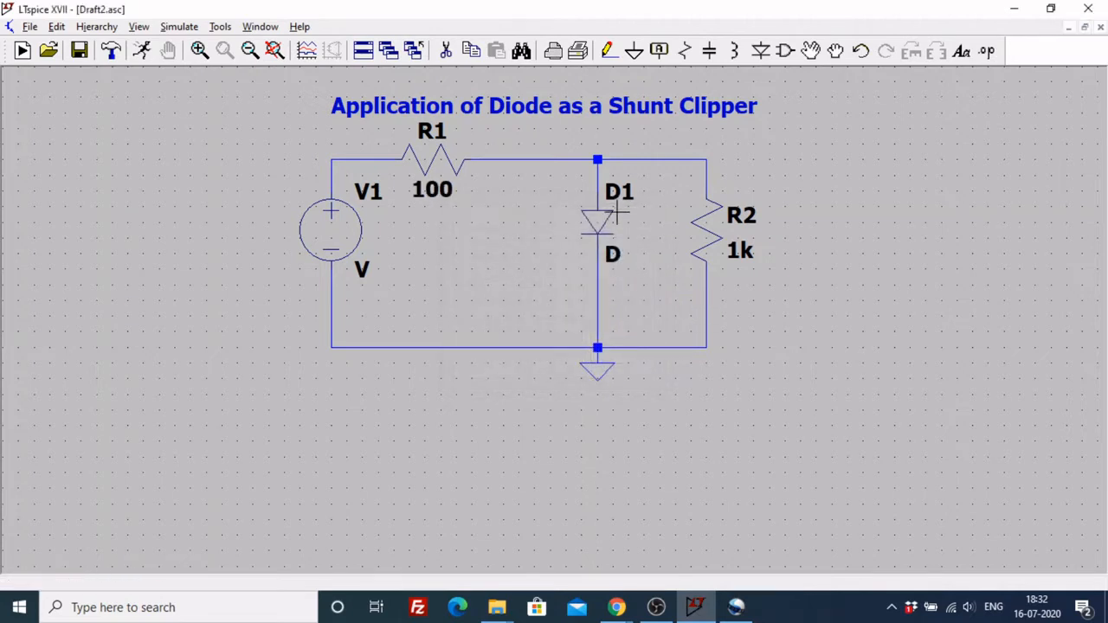
Step: Assign the 1N914 silicon model to diode D1
{"action": "right_click", "coordinate": [608, 230]}
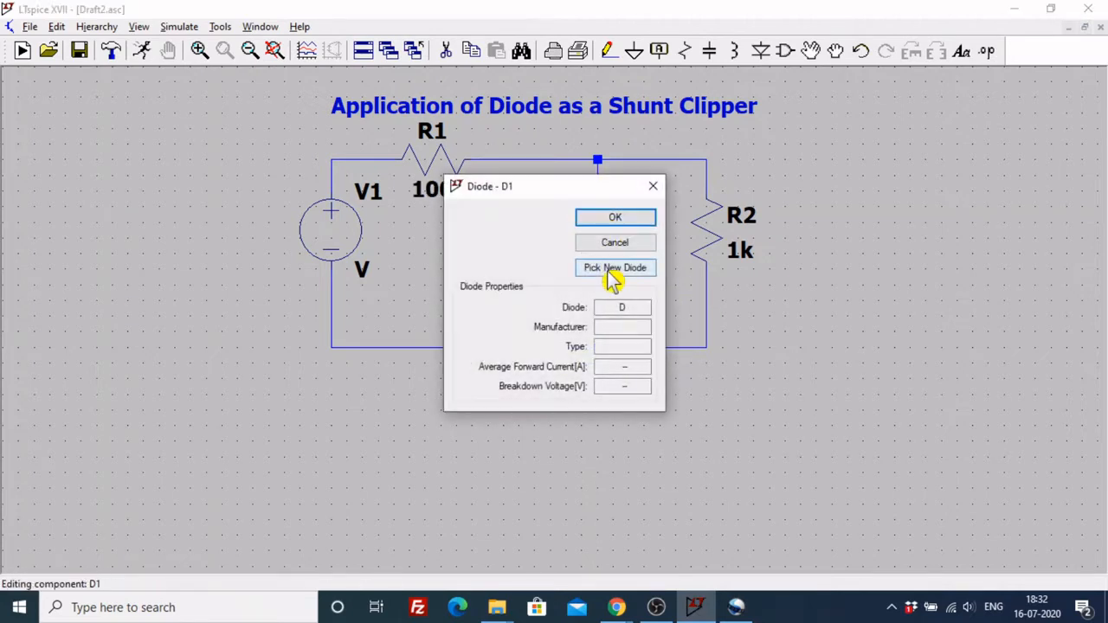
{"action": "left_click", "coordinate": [612, 270]}
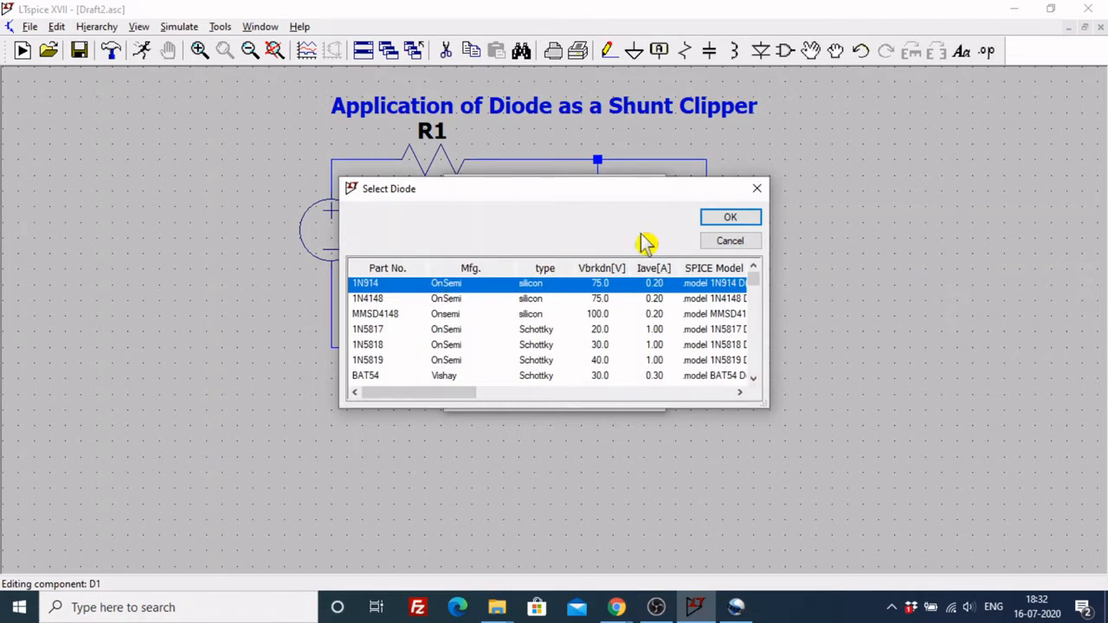
{"action": "left_click", "coordinate": [731, 218]}
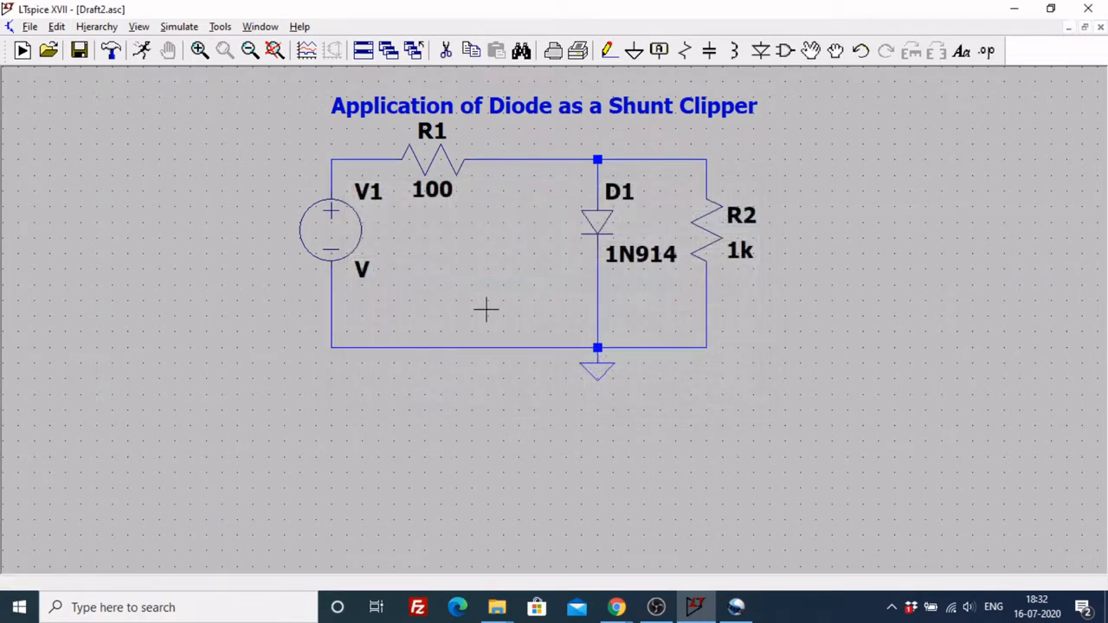
Step: Make V1 a PULSE source with an initial voltage of -10, an on voltage of 10 and a delay of 0.5m
{"action": "right_click", "coordinate": [340, 231]}
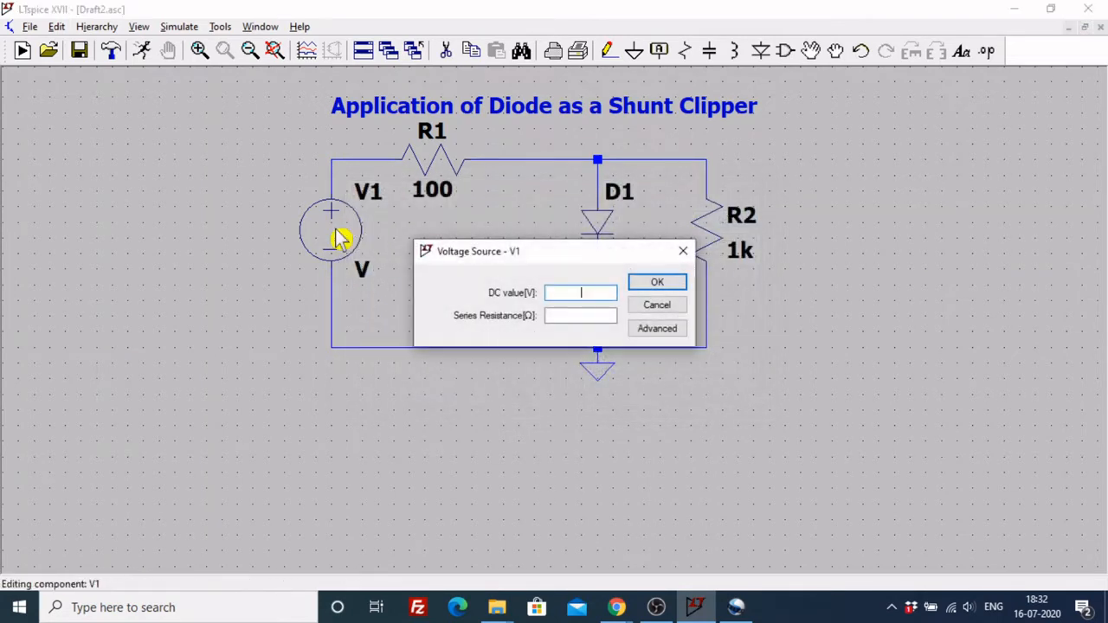
{"action": "left_click", "coordinate": [660, 328]}
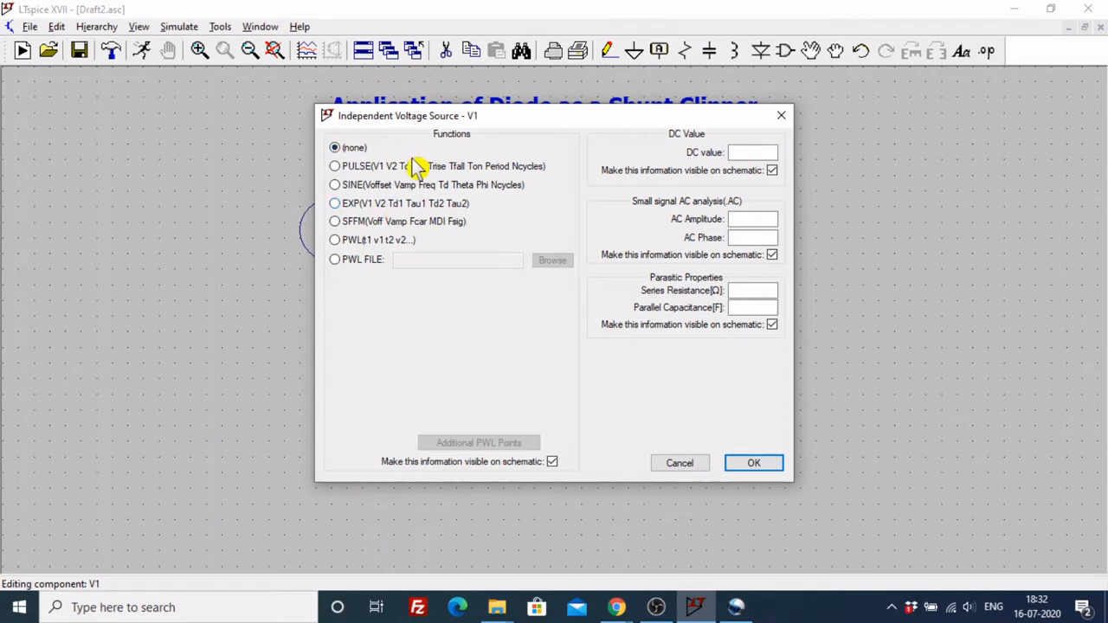
{"action": "left_click", "coordinate": [360, 169]}
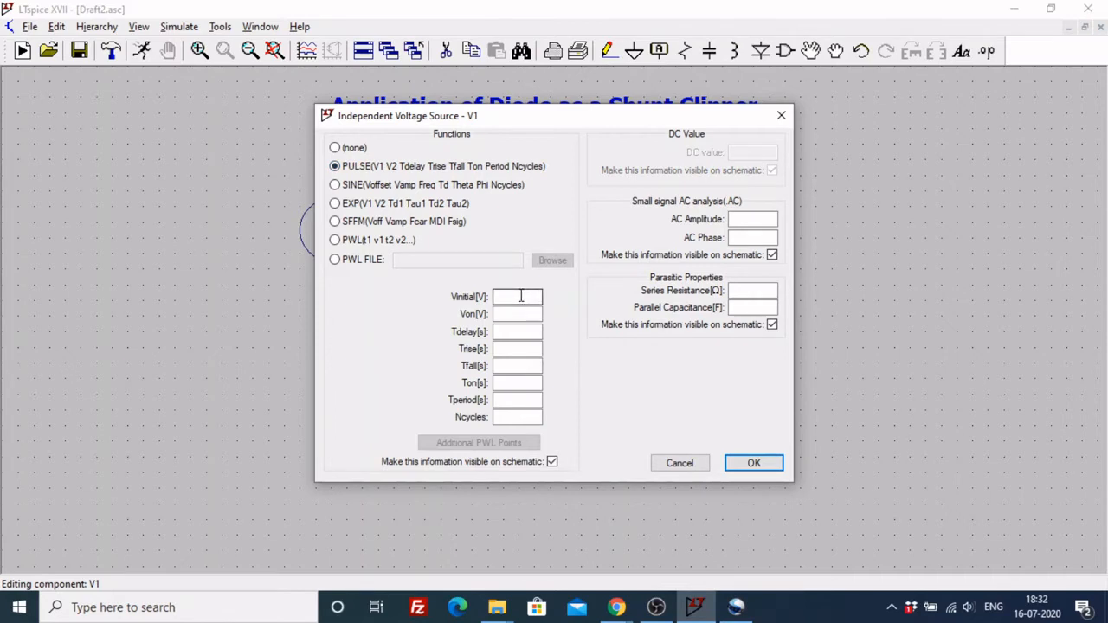
{"action": "left_click", "coordinate": [519, 296]}
{"action": "type", "text": "-10"}
{"action": "key", "text": "Tab"}
{"action": "type", "text": "0.5ms"}
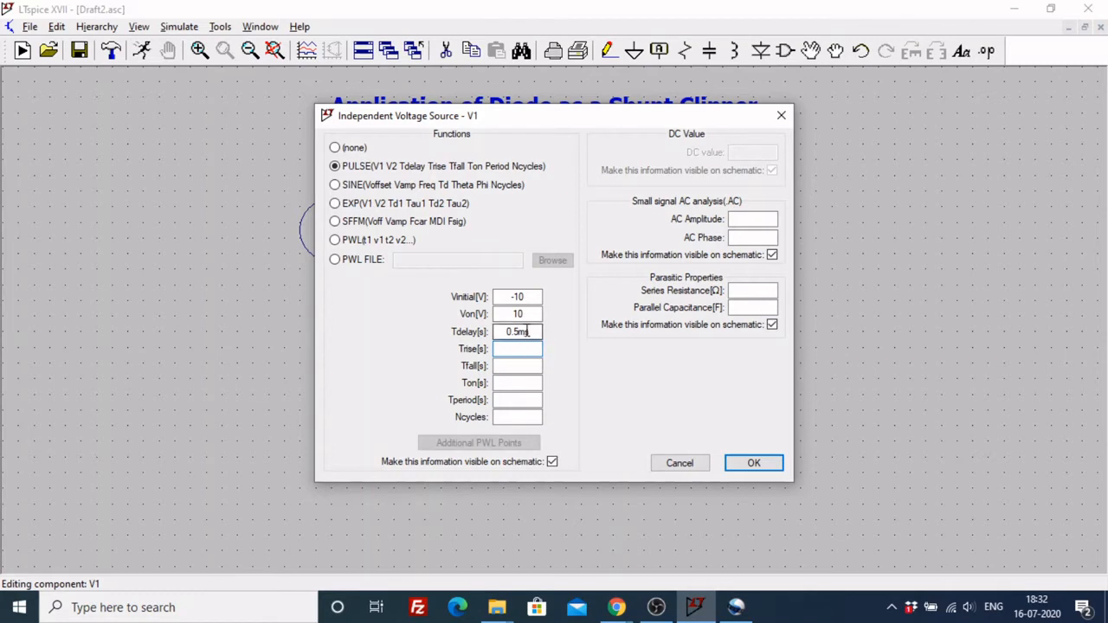
{"action": "key", "text": "BackSpace"}
Step: Give V1's pulse 0.1u rise and fall times, 0.5m on time and a 1m period, and move its PULSE text below the circuit
{"action": "key", "text": "Tab"}
{"action": "type", "text": "0.1u0.1u"}
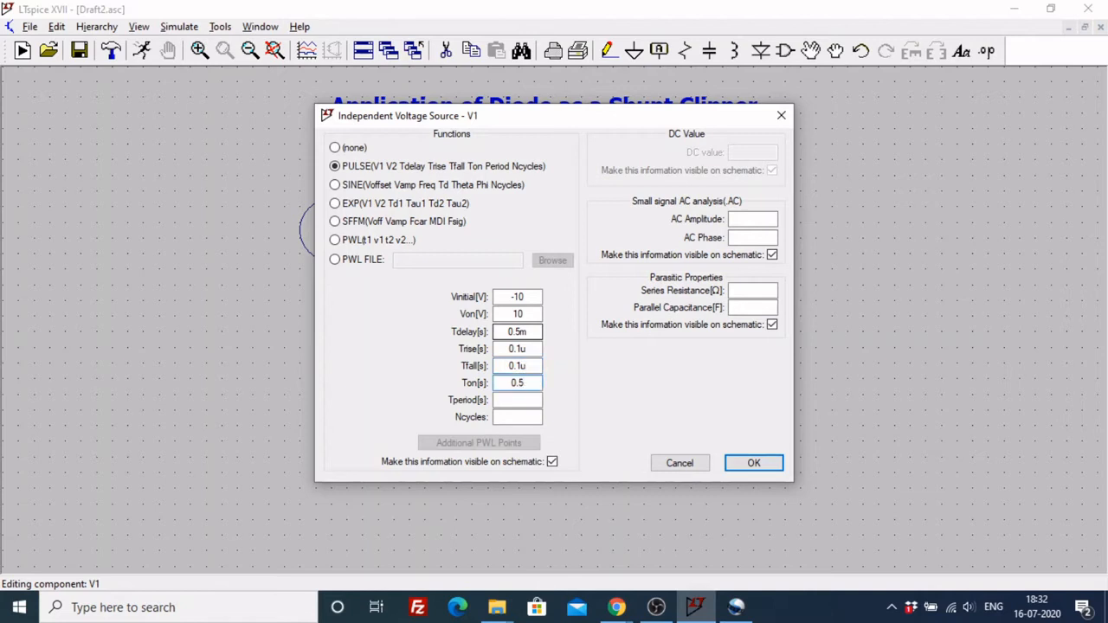
{"action": "type", "text": "0.5m"}
{"action": "key", "text": "Tab"}
{"action": "type", "text": "1m"}
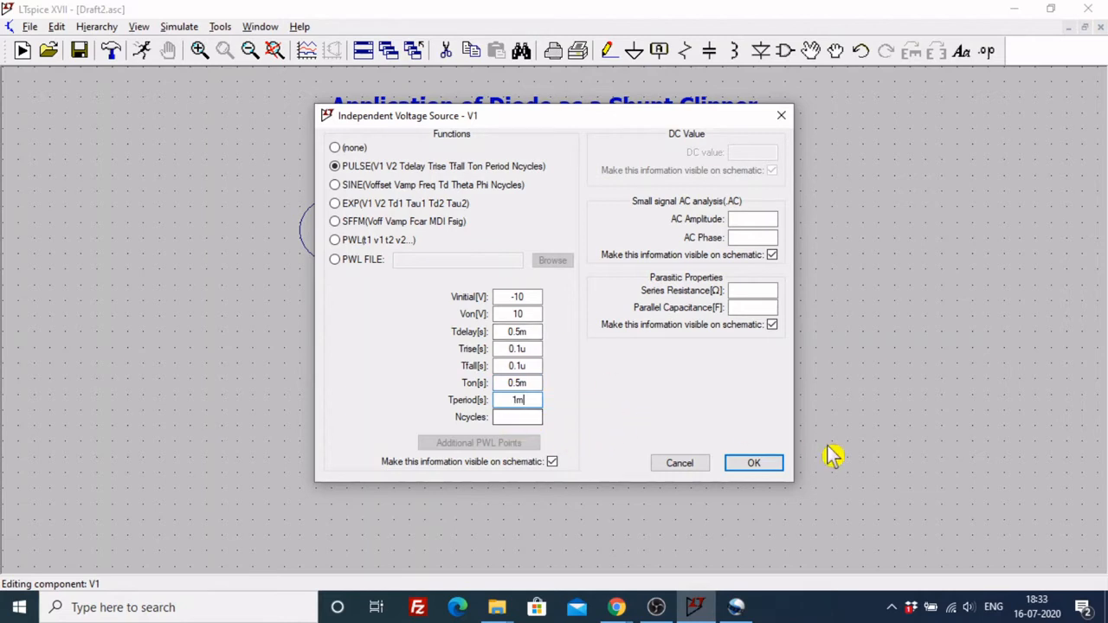
{"action": "left_click", "coordinate": [754, 464]}
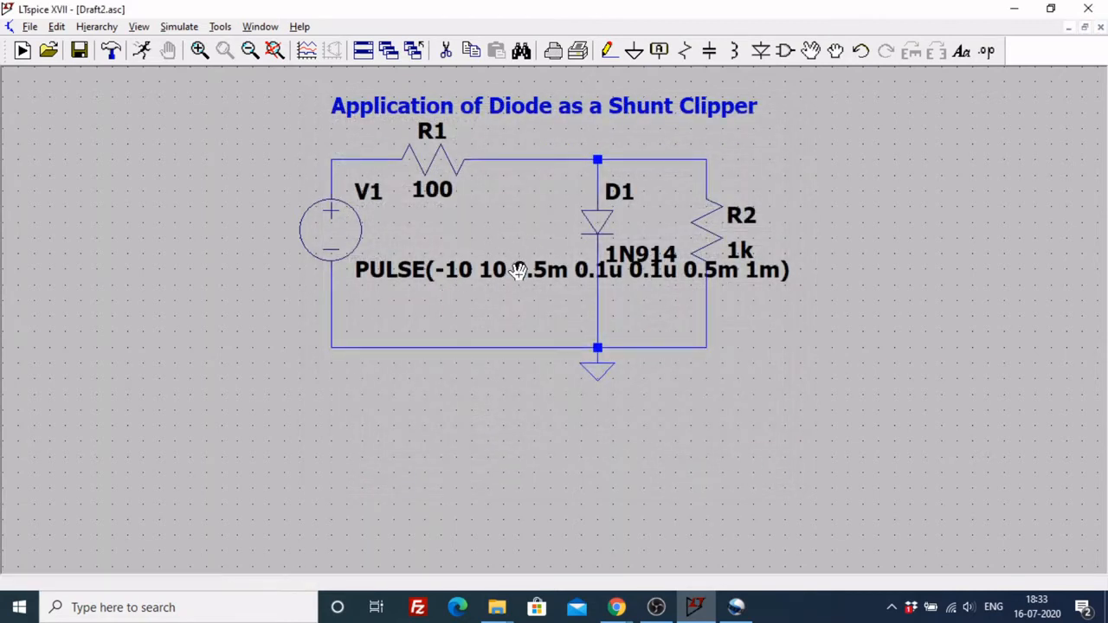
{"action": "left_click_drag", "start_coordinate": [516, 271], "coordinate": [492, 392]}
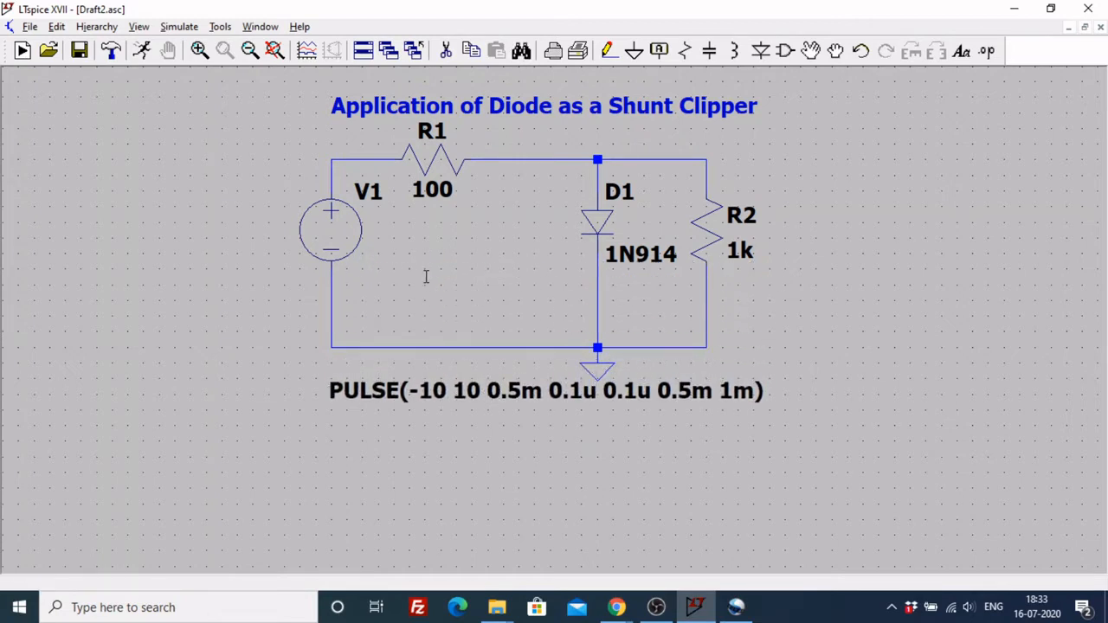
Step: Run a transient simulation with a 10ms stop time and plot the voltages at V1's positive node and R2's upper node
{"action": "left_click", "coordinate": [143, 50]}
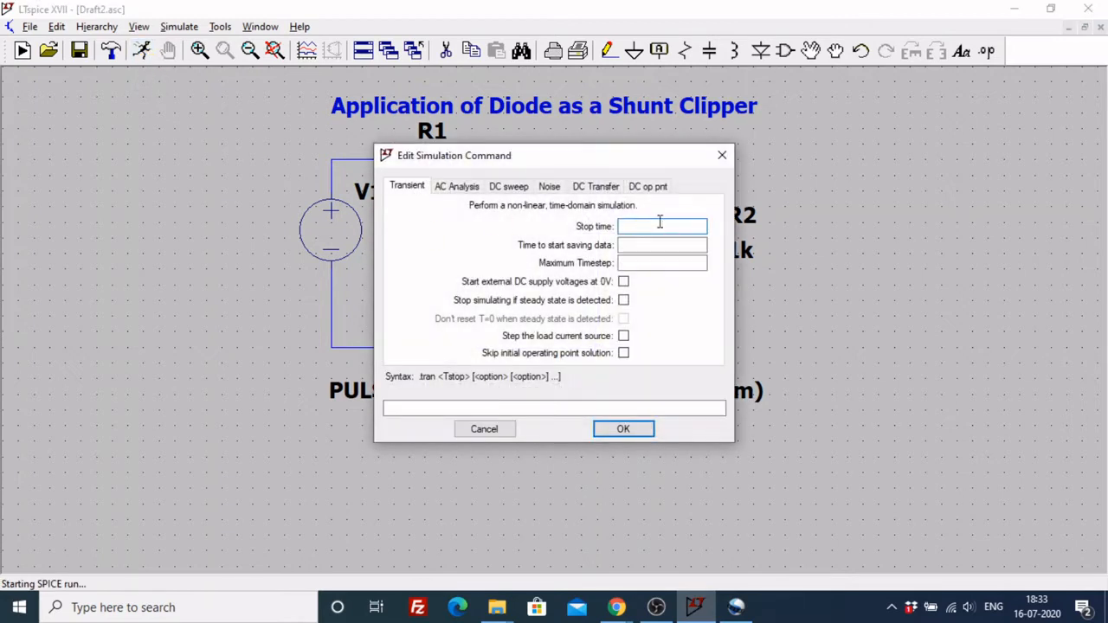
{"action": "type", "text": "10ms"}
{"action": "left_click", "coordinate": [621, 431]}
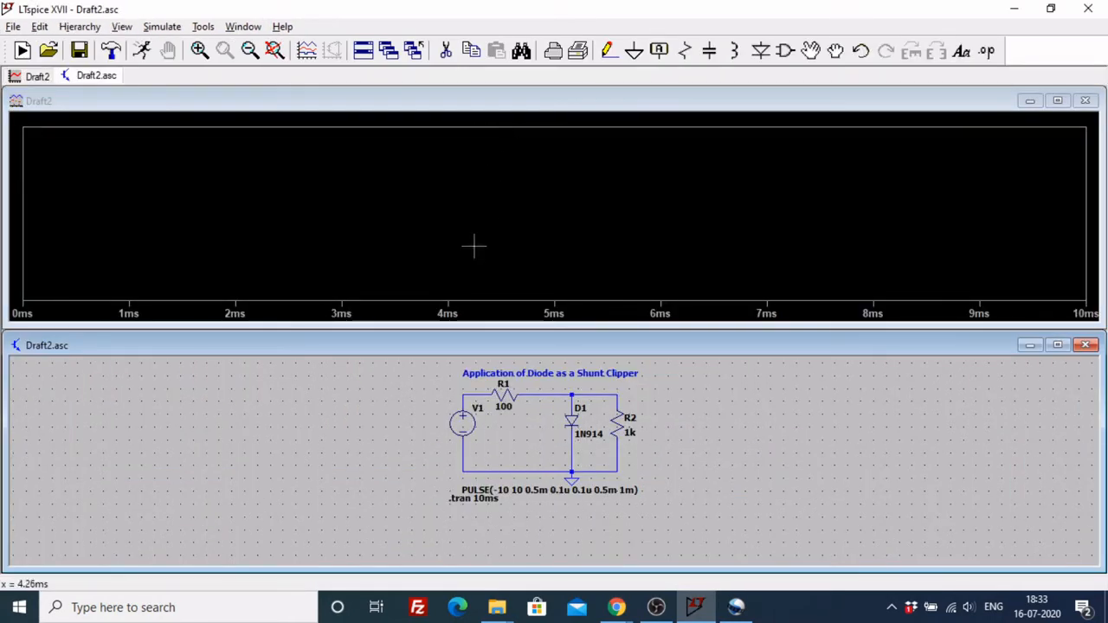
{"action": "left_click", "coordinate": [476, 390]}
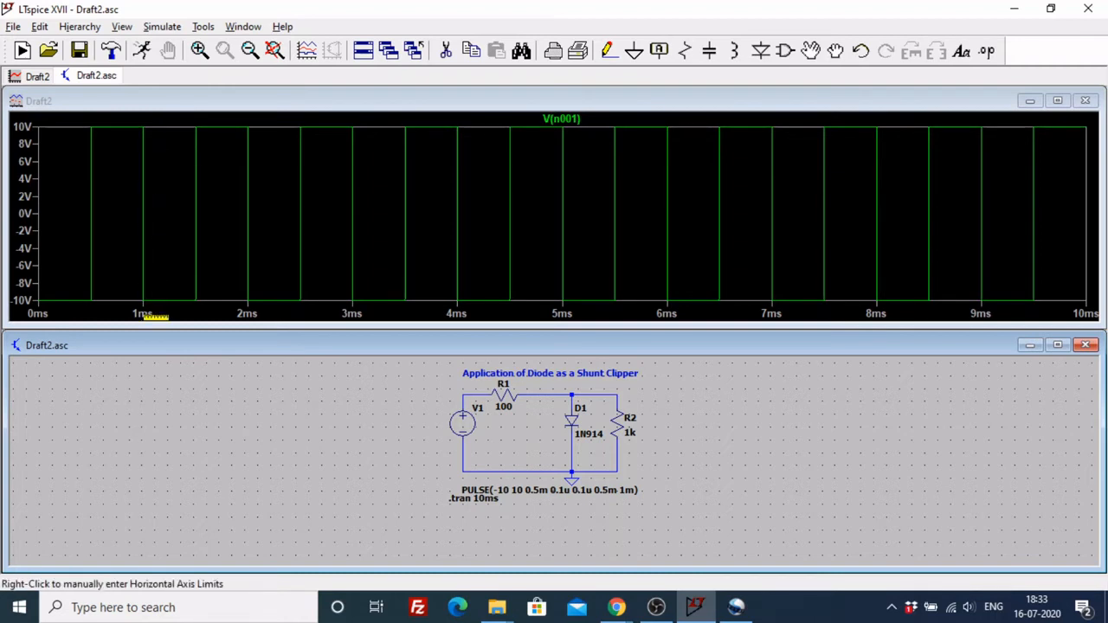
{"action": "left_click", "coordinate": [616, 387]}
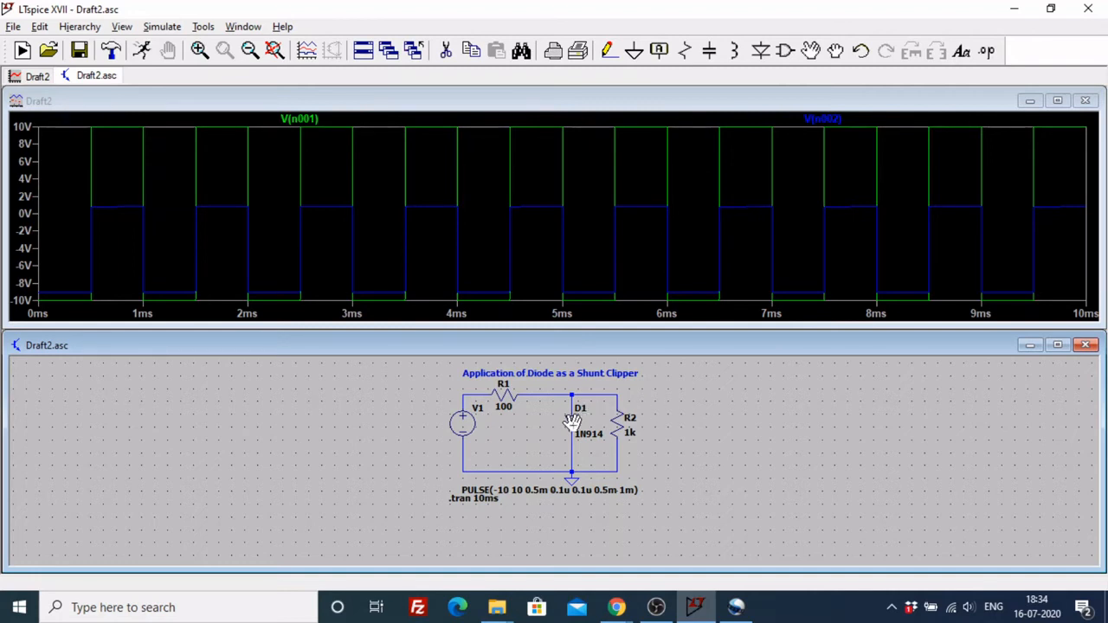
Step: Rotate diode D1 by 180 degrees in its branch so it points upward, and rerun the simulation
{"action": "left_click_drag", "start_coordinate": [572, 421], "coordinate": [540, 429]}
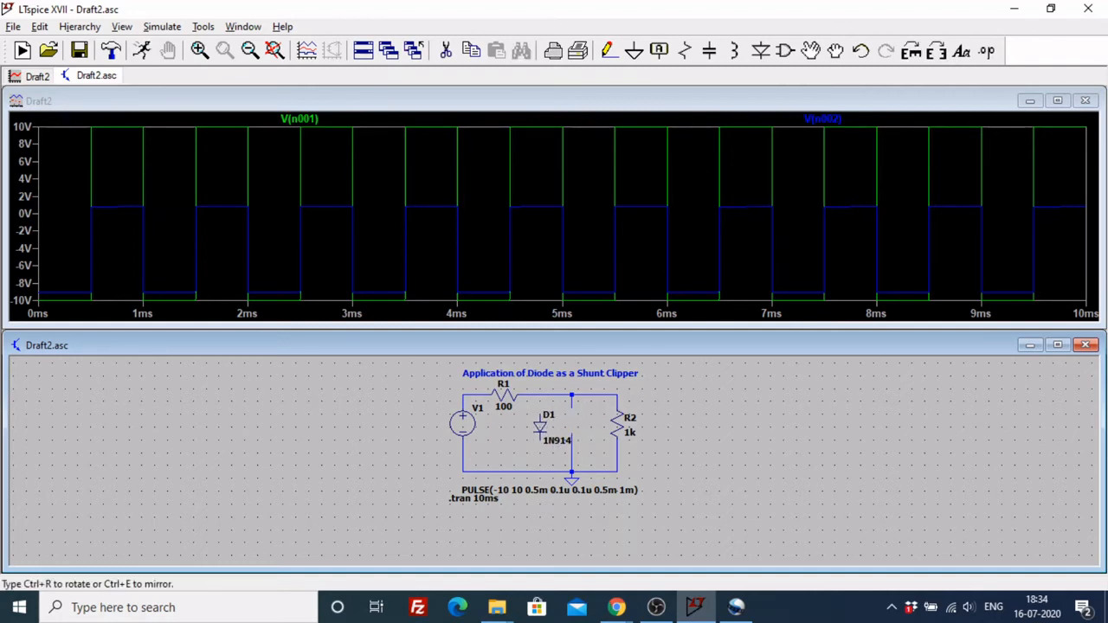
{"action": "key", "text": "ctrl+r"}
{"action": "key", "text": "ctrl+r"}
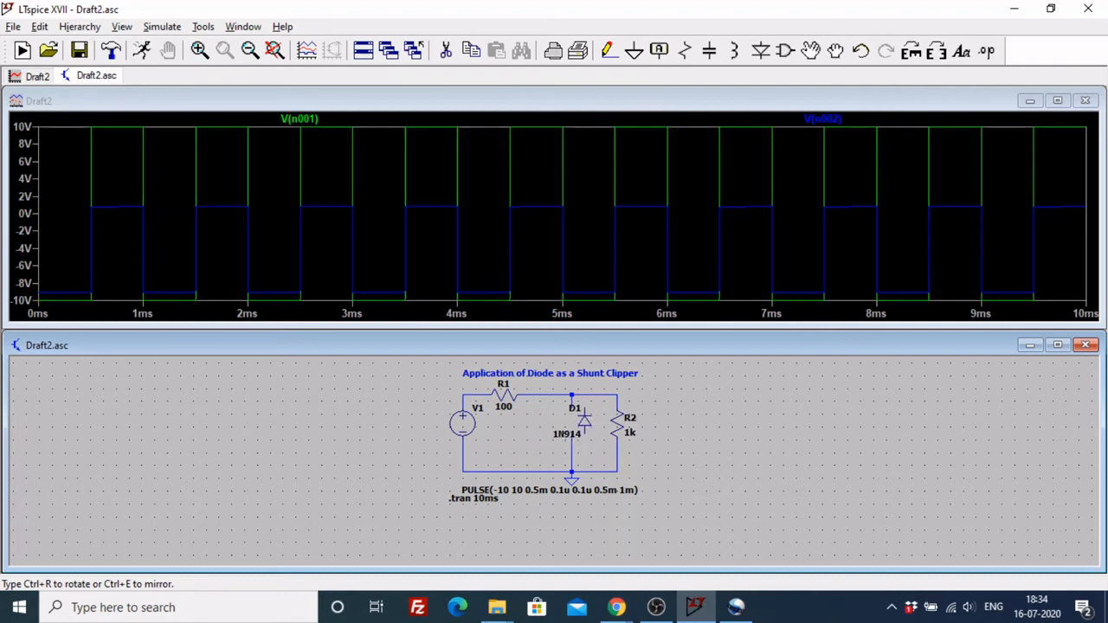
{"action": "left_click", "coordinate": [571, 422]}
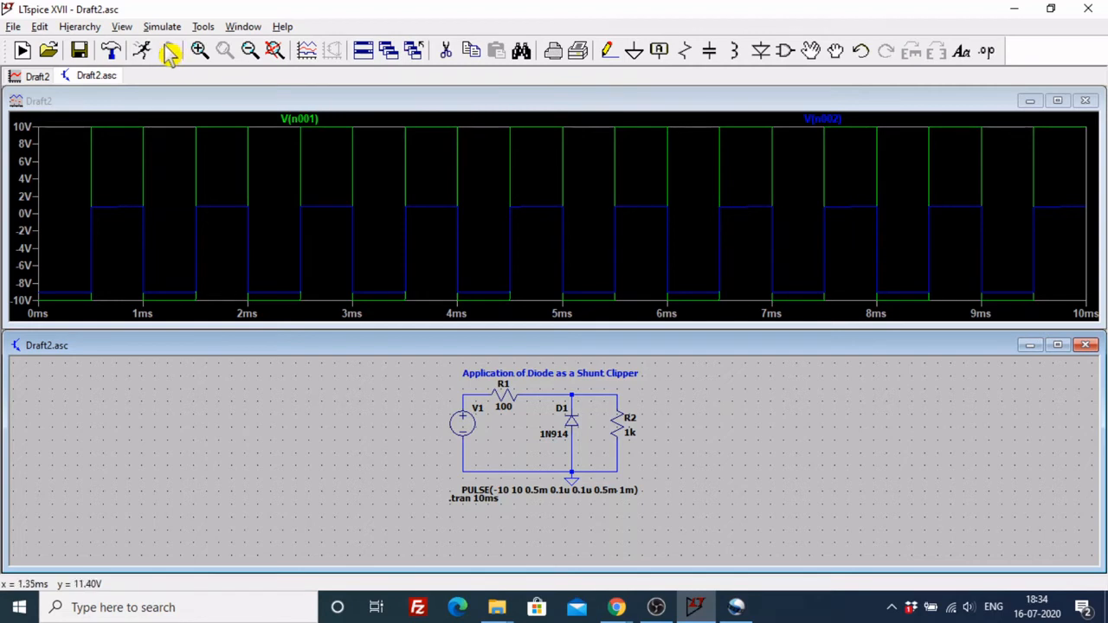
{"action": "left_click", "coordinate": [142, 50]}
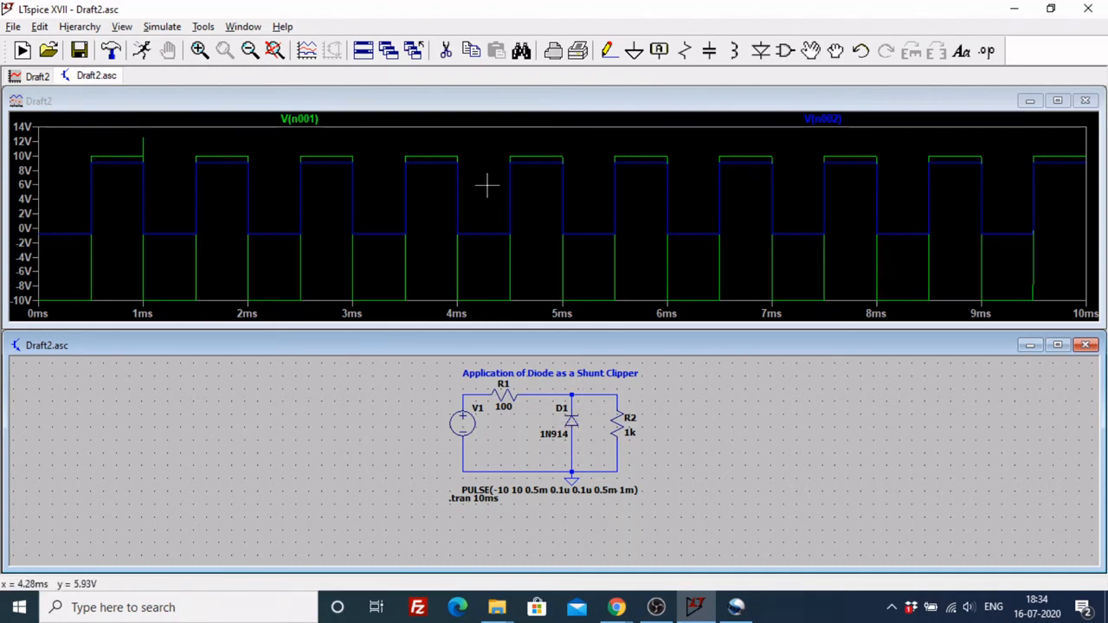
Step: Place a second voltage source in the empty area beside R2
{"action": "left_click", "coordinate": [785, 50]}
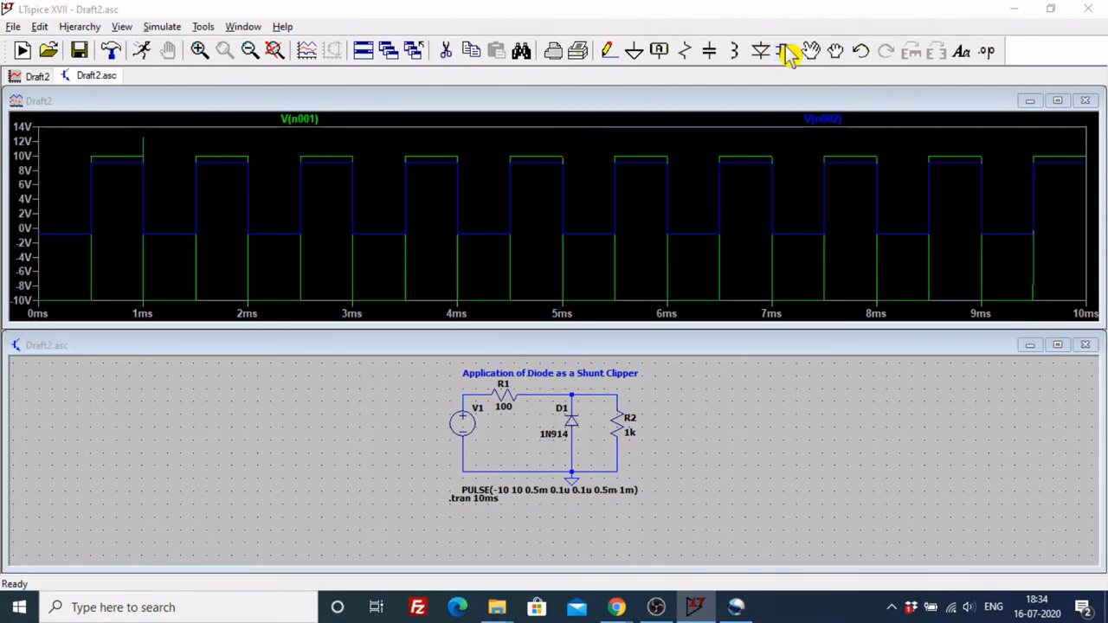
{"action": "left_click", "coordinate": [642, 453]}
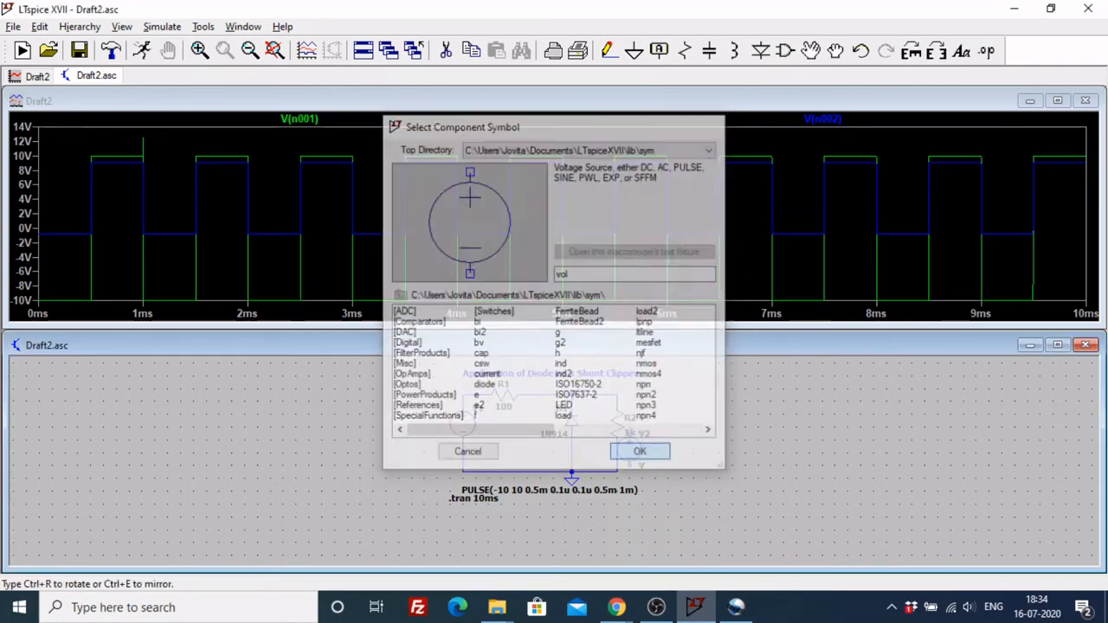
{"action": "left_click", "coordinate": [751, 428]}
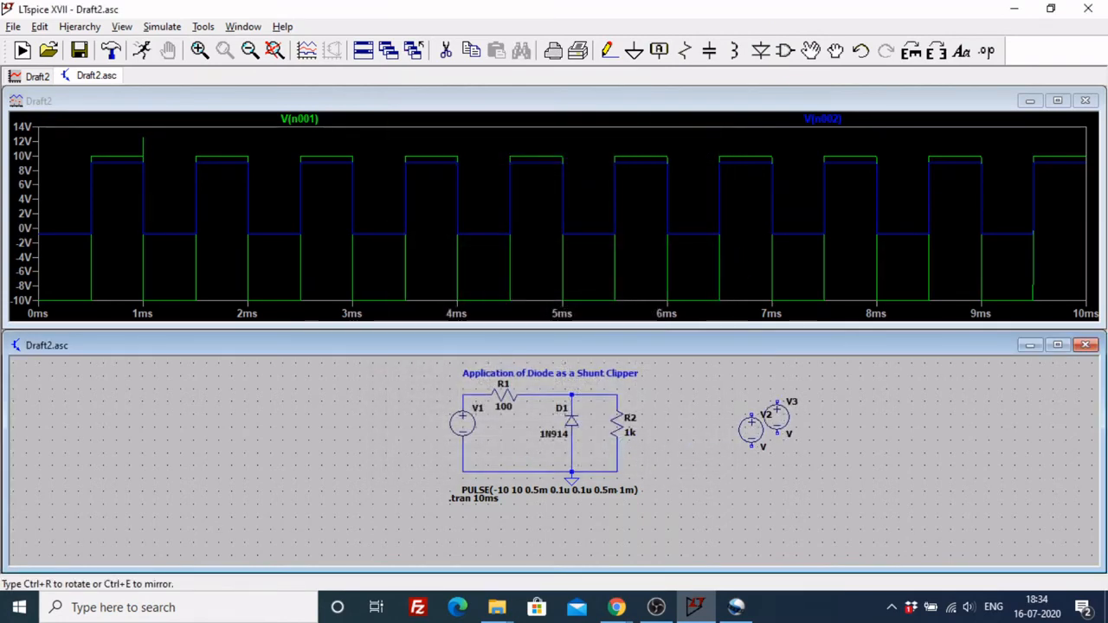
{"action": "key", "text": "Escape"}
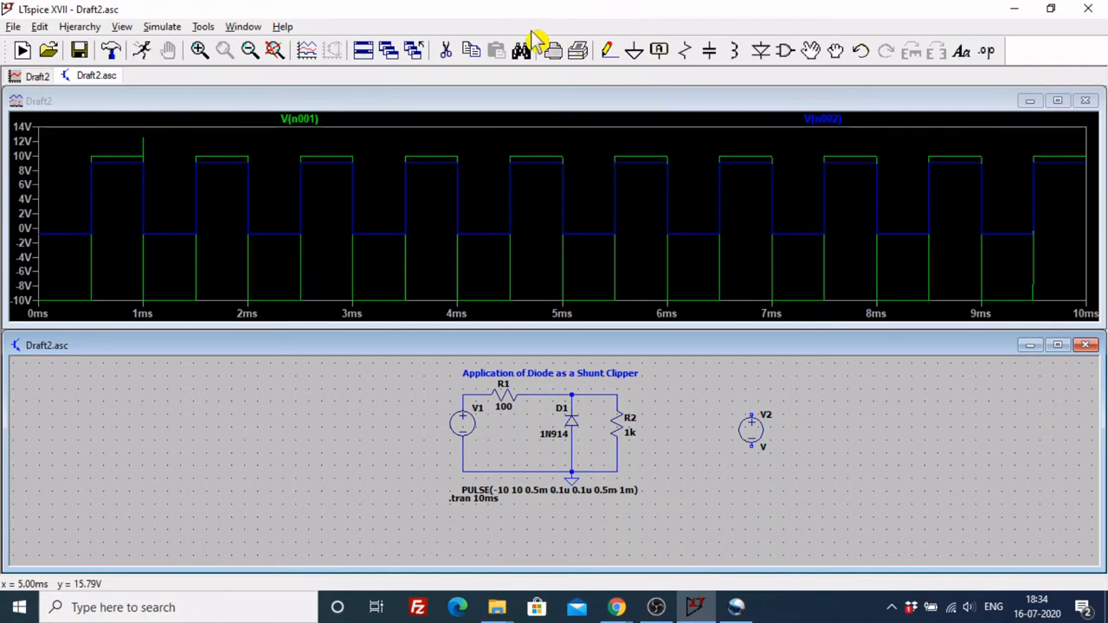
Step: Replace the wire below diode D1 with source V2, positive terminal up, and wire its negative terminal to the ground junction
{"action": "left_click", "coordinate": [448, 53]}
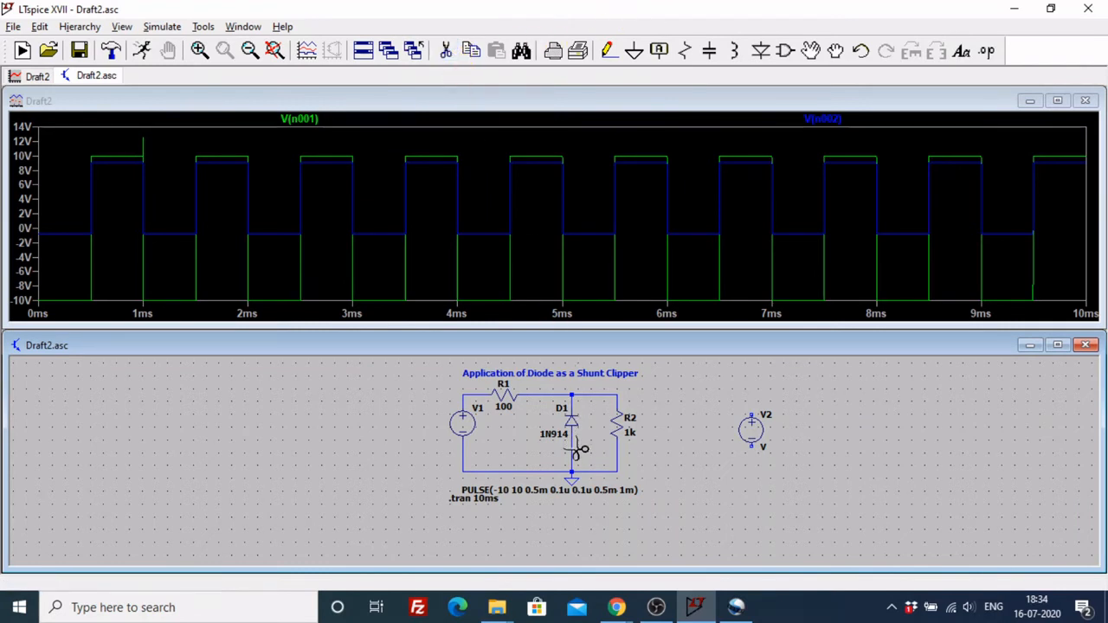
{"action": "key", "text": "Escape"}
{"action": "key", "text": "F7"}
{"action": "left_click", "coordinate": [752, 429]}
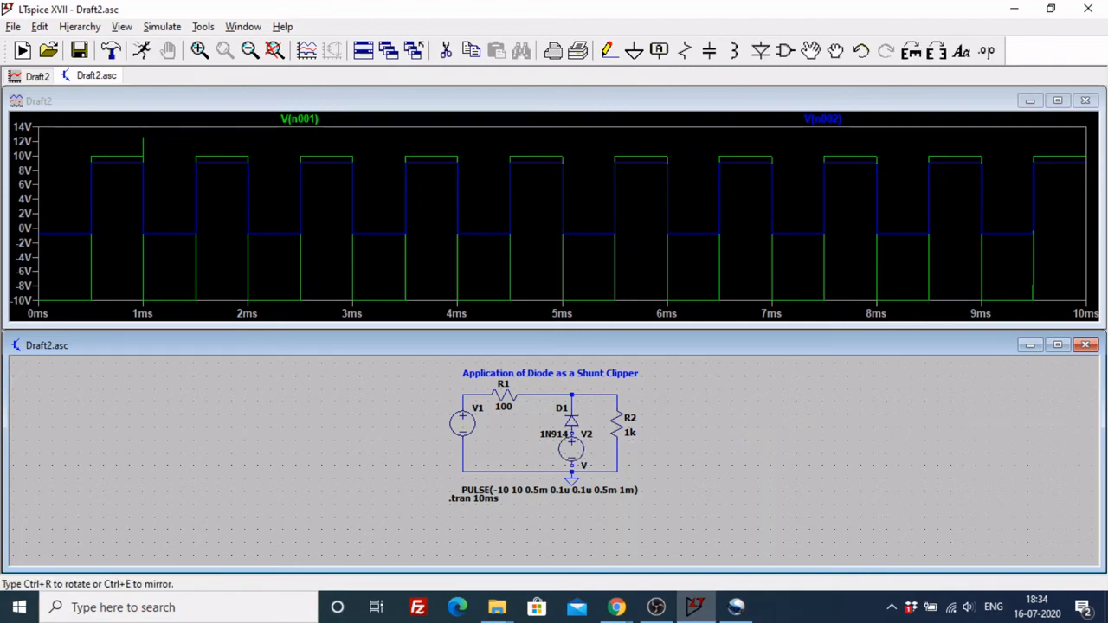
{"action": "left_click", "coordinate": [574, 450]}
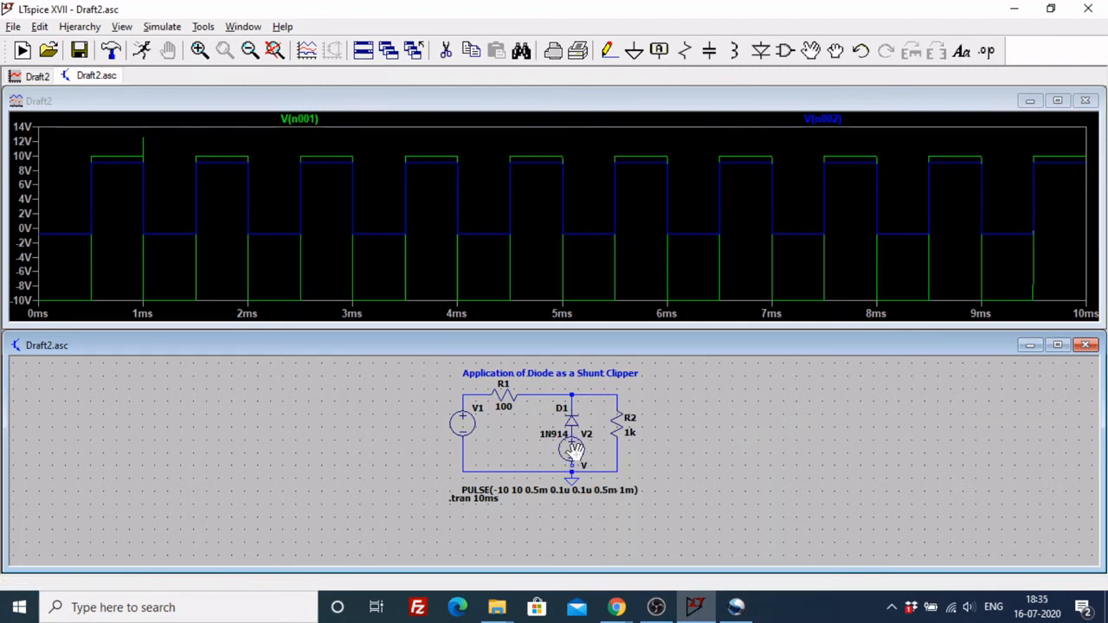
{"action": "left_click", "coordinate": [610, 50]}
{"action": "left_click", "coordinate": [571, 465]}
{"action": "key", "text": "Escape"}
Step: Set the DC value of V2 to 2V and rerun the simulation
{"action": "right_click", "coordinate": [573, 454]}
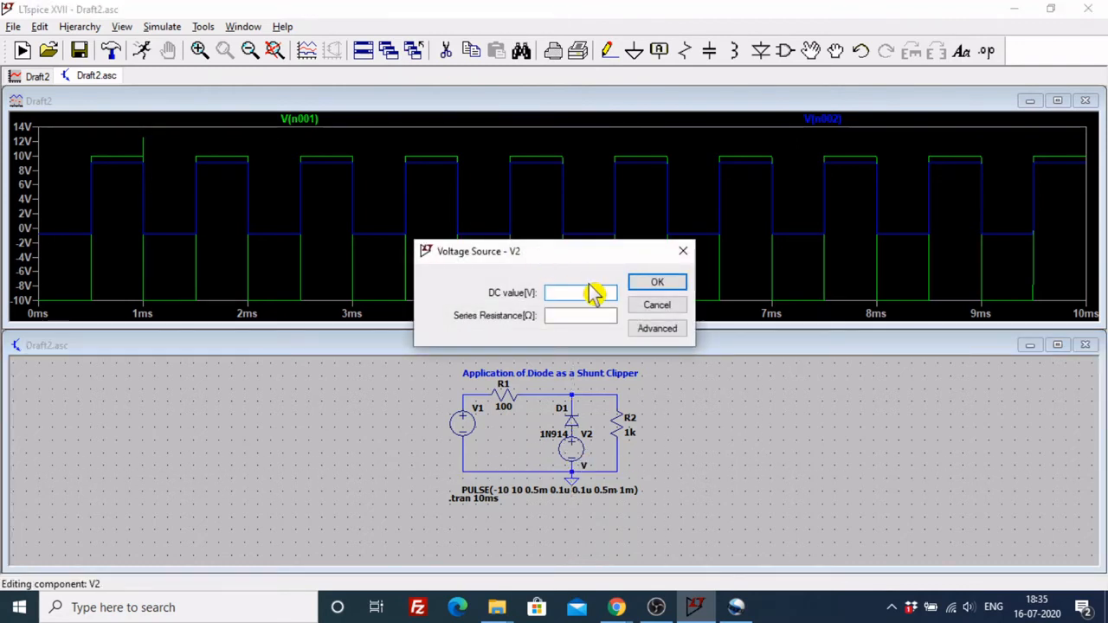
{"action": "type", "text": "2V"}
{"action": "left_click", "coordinate": [658, 283]}
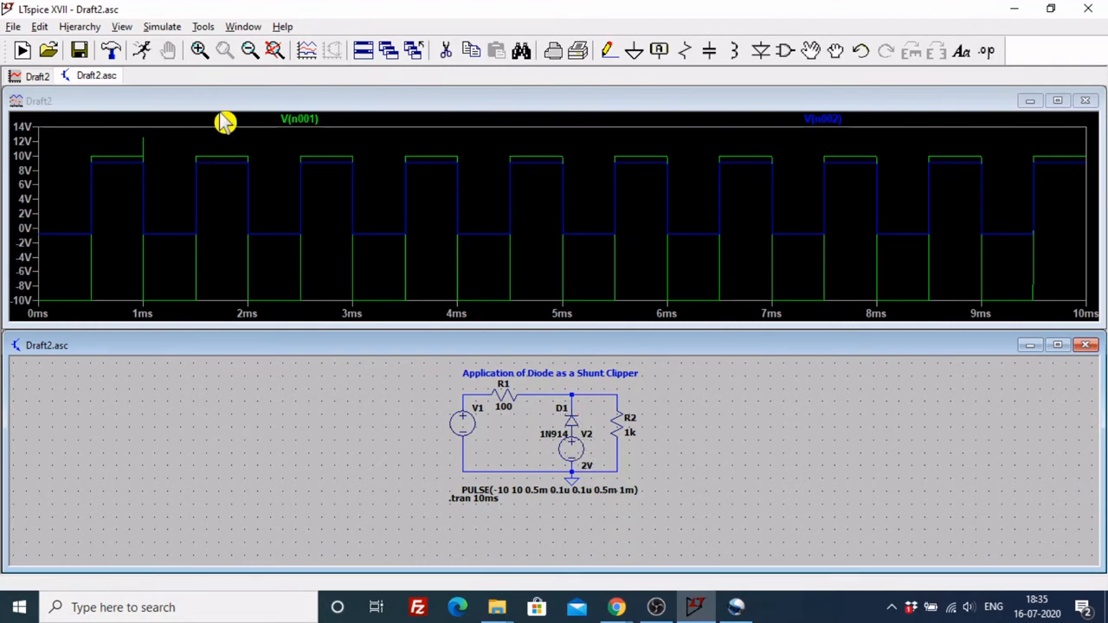
{"action": "left_click", "coordinate": [141, 50]}
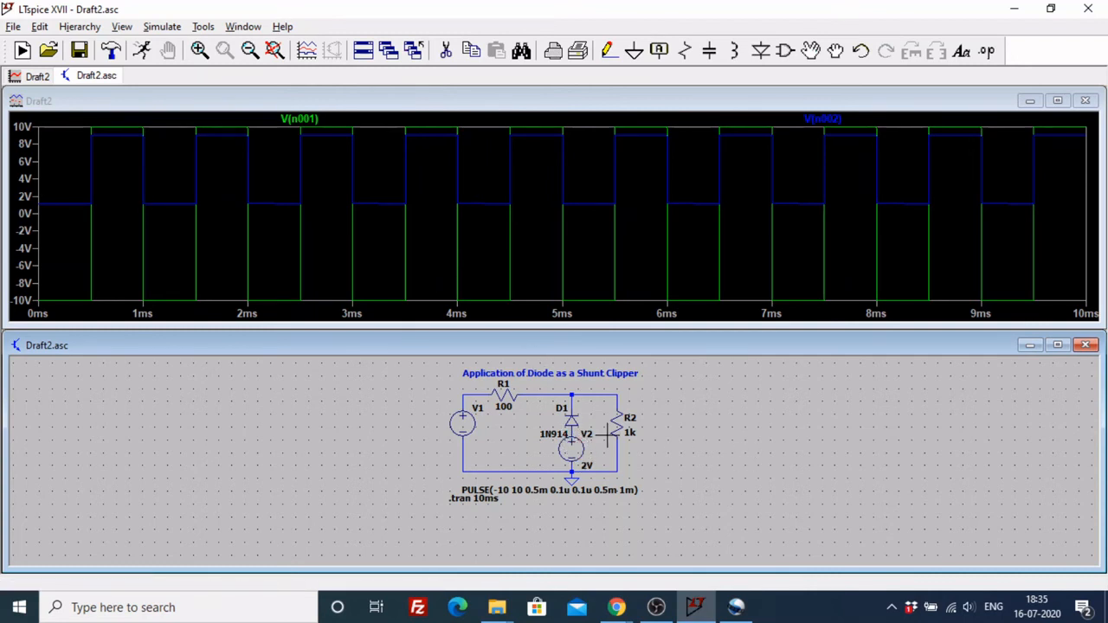
Step: Set the DC value of V2 to -2V and rerun the simulation
{"action": "left_click_drag", "start_coordinate": [743, 464], "coordinate": [709, 472]}
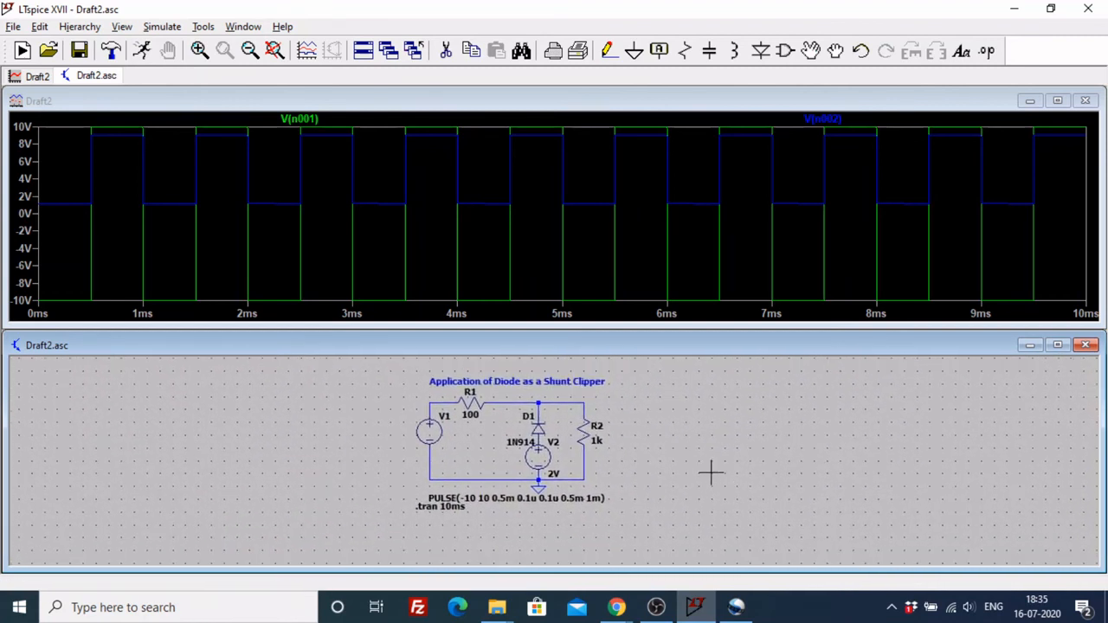
{"action": "right_click", "coordinate": [540, 458]}
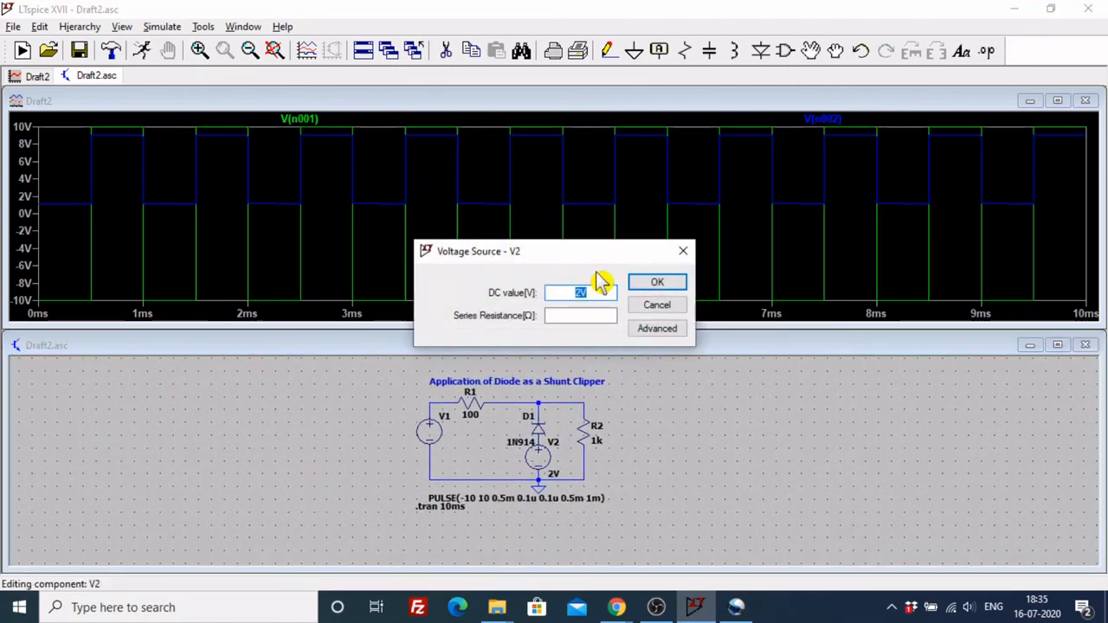
{"action": "key", "text": "End"}
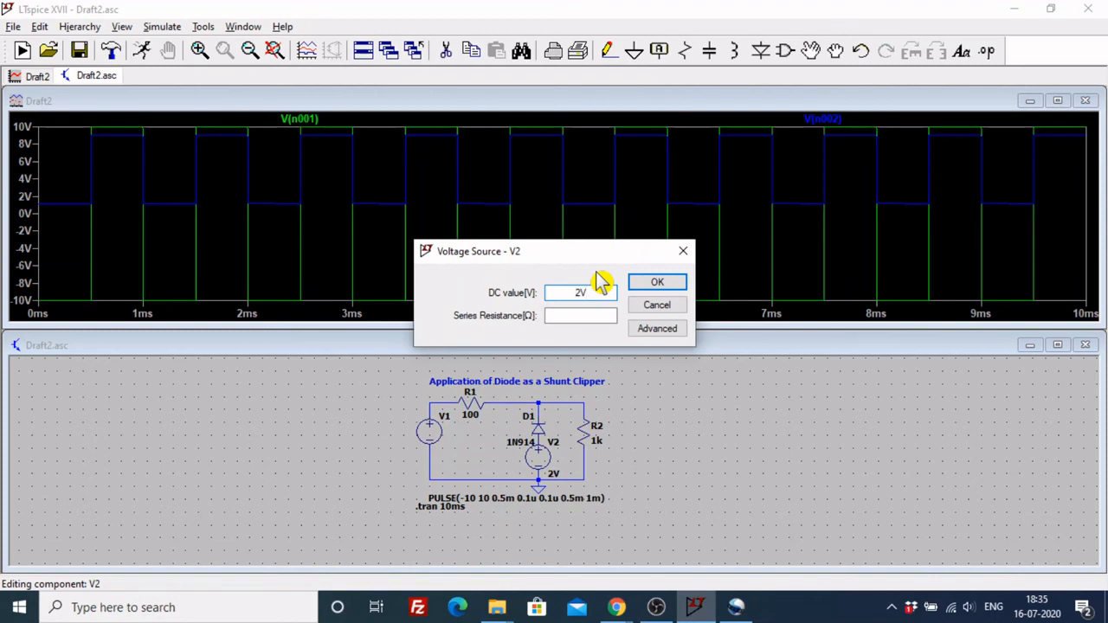
{"action": "key", "text": "Home"}
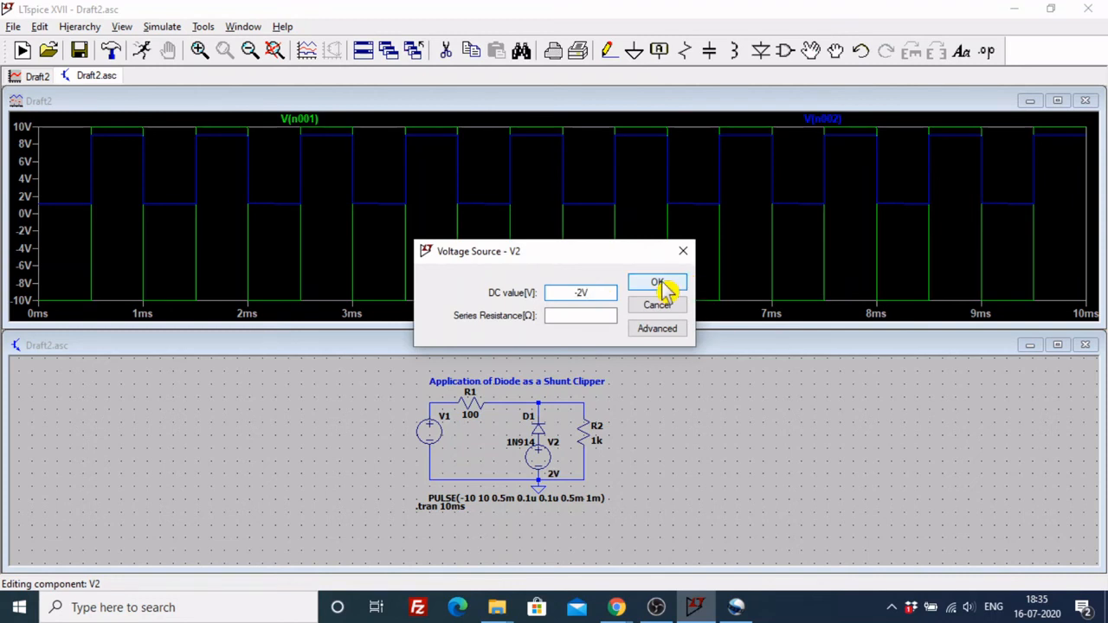
{"action": "left_click", "coordinate": [658, 284]}
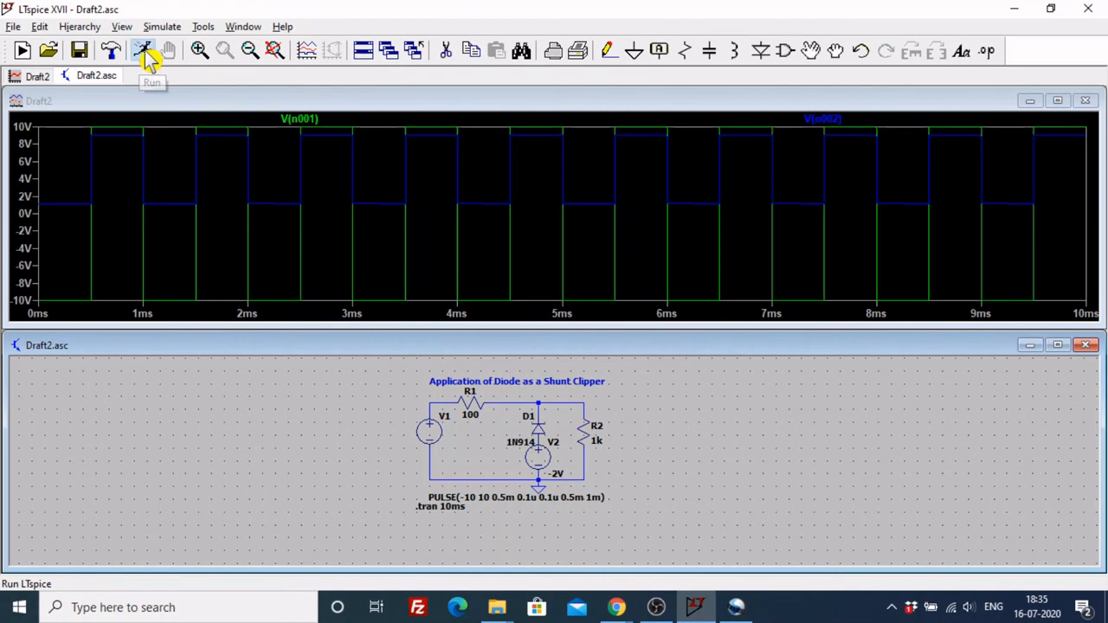
{"action": "left_click", "coordinate": [145, 56]}
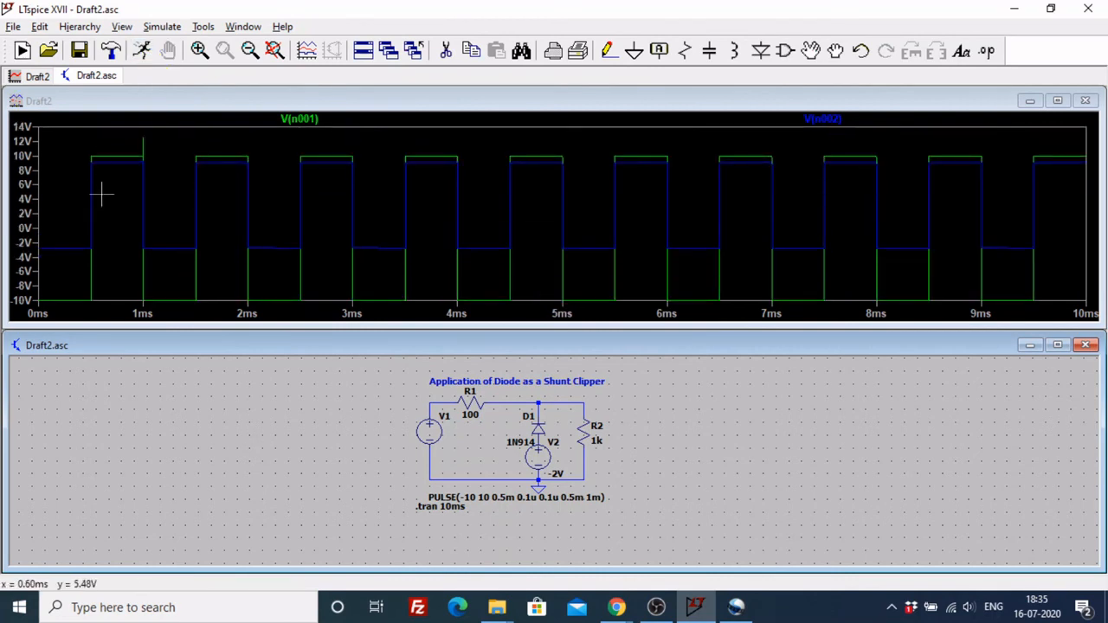